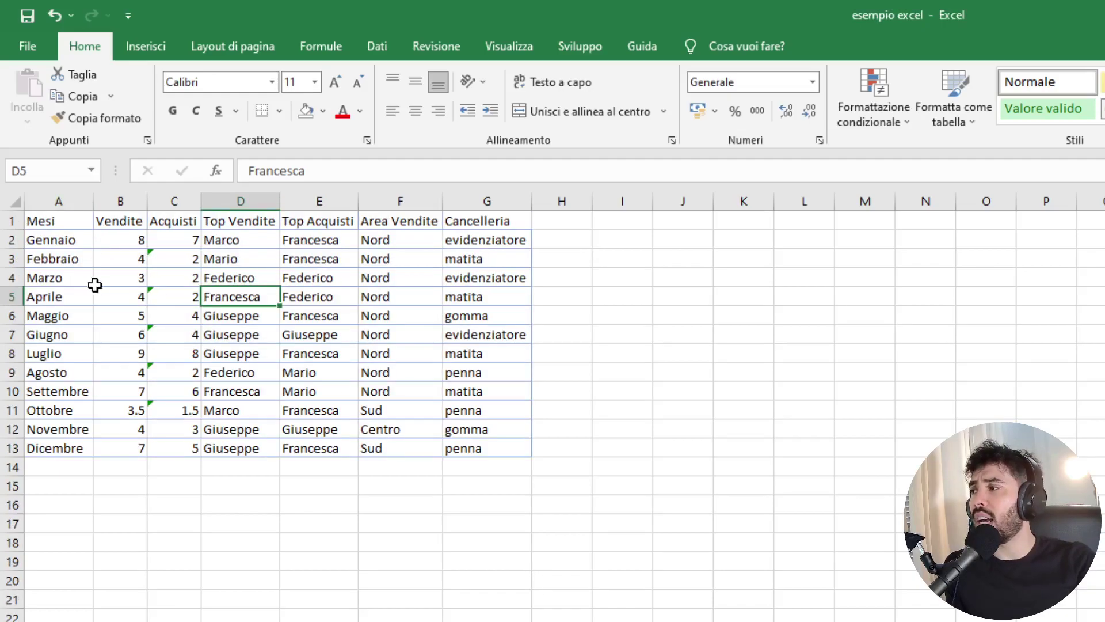
Step: Copy B1:G13 and paste it into H1 and N1
{"action": "left_click_drag", "start_coordinate": [69, 230], "coordinate": [402, 371]}
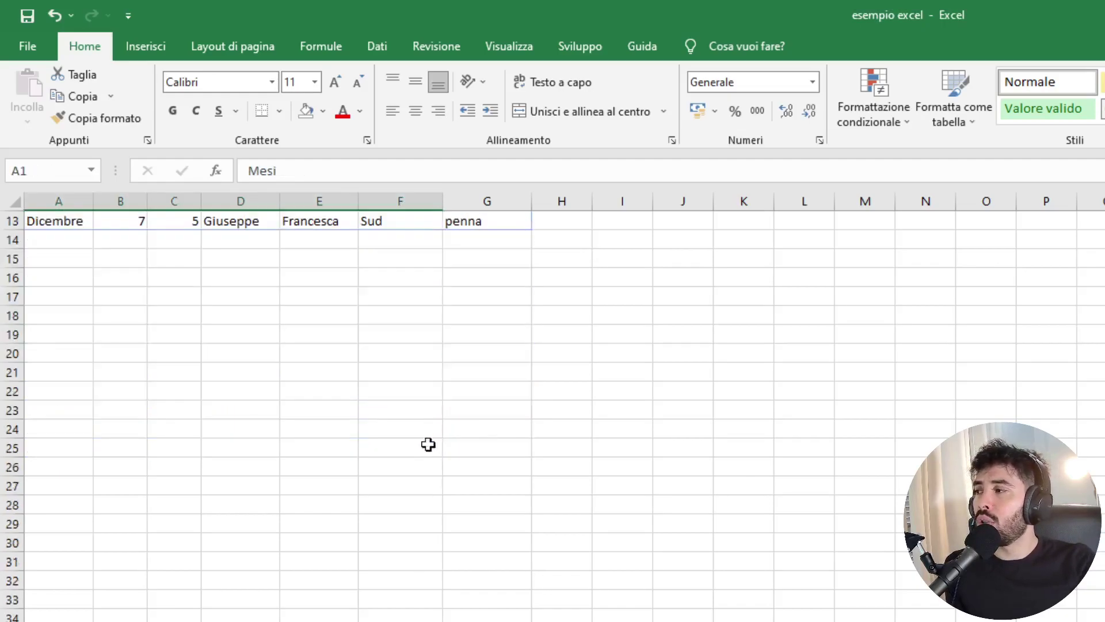
{"action": "left_click_drag", "start_coordinate": [51, 221], "coordinate": [487, 223]}
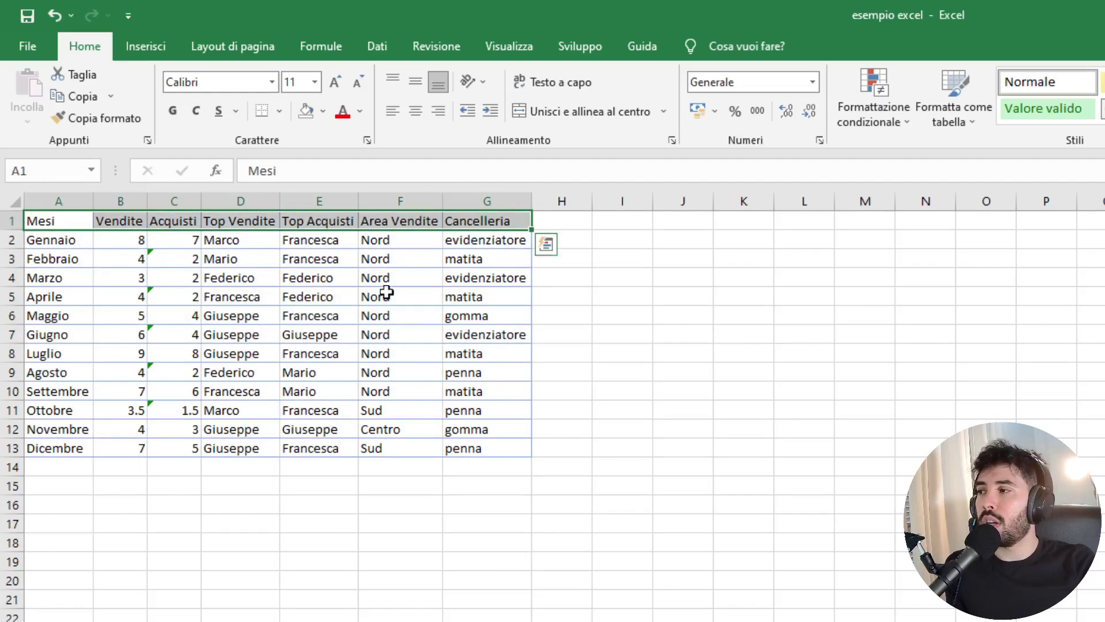
{"action": "left_click", "coordinate": [87, 236]}
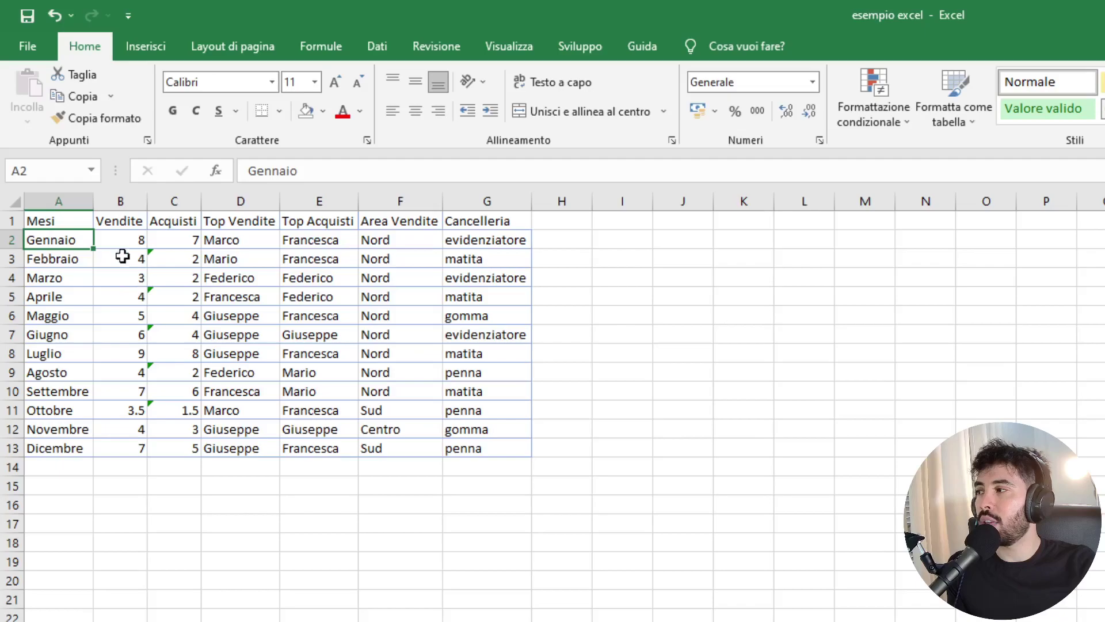
{"action": "left_click_drag", "start_coordinate": [118, 220], "coordinate": [492, 447]}
{"action": "key", "text": "ctrl+c"}
{"action": "left_click", "coordinate": [557, 225]}
{"action": "key", "text": "ctrl+v"}
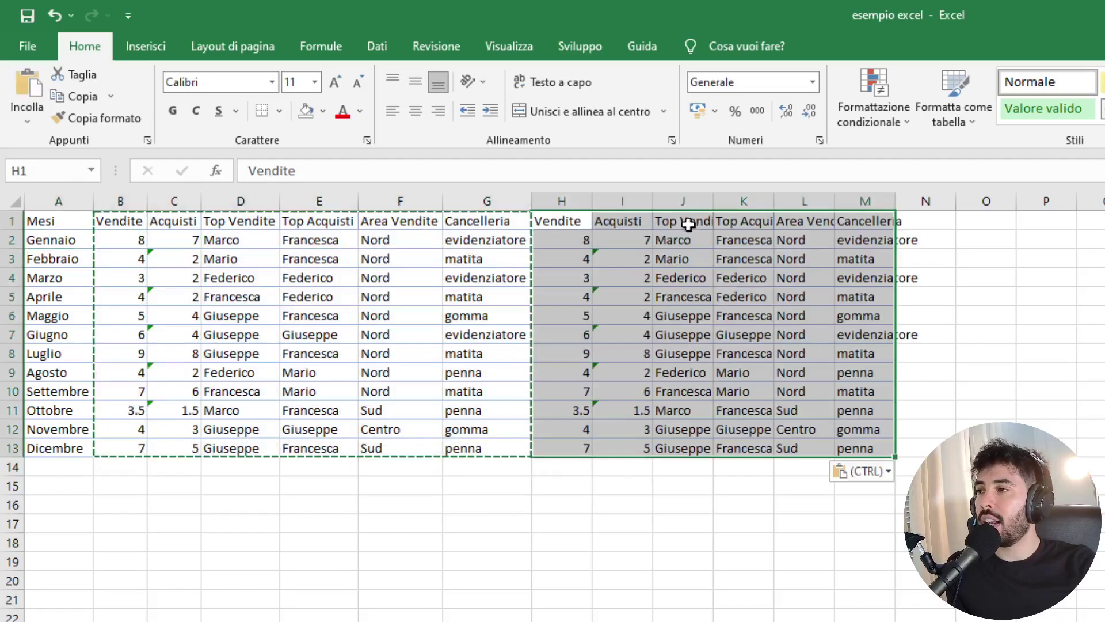
{"action": "left_click", "coordinate": [918, 220]}
{"action": "key", "text": "ctrl+v"}
{"action": "left_click", "coordinate": [1046, 485]}
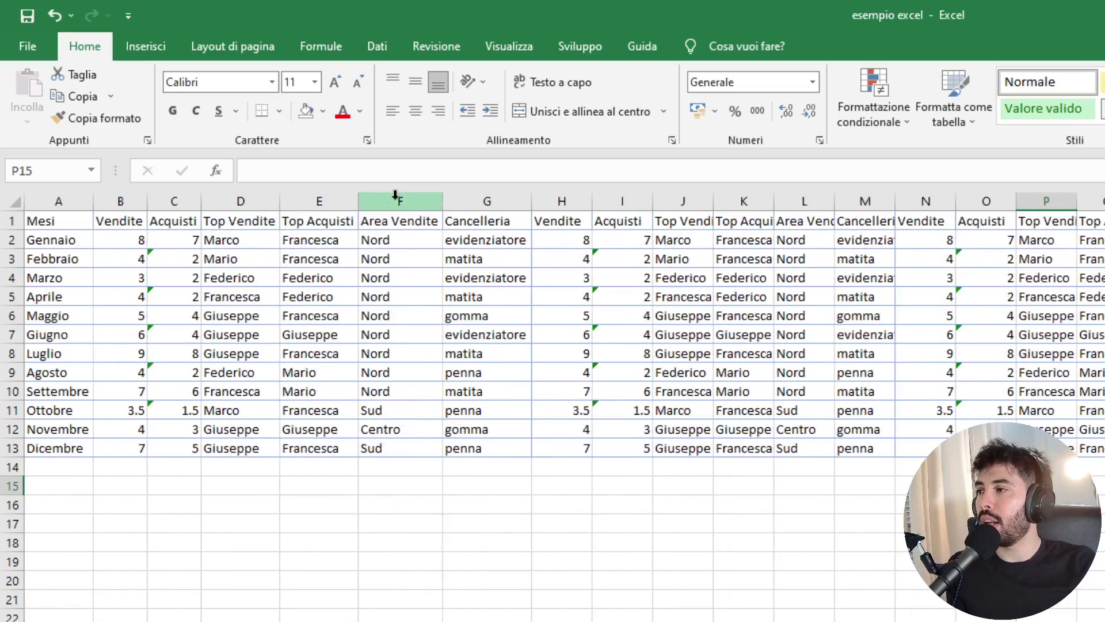
Step: Select the whole A1:S13 block and auto-fit its column widths
{"action": "left_click", "coordinate": [123, 278]}
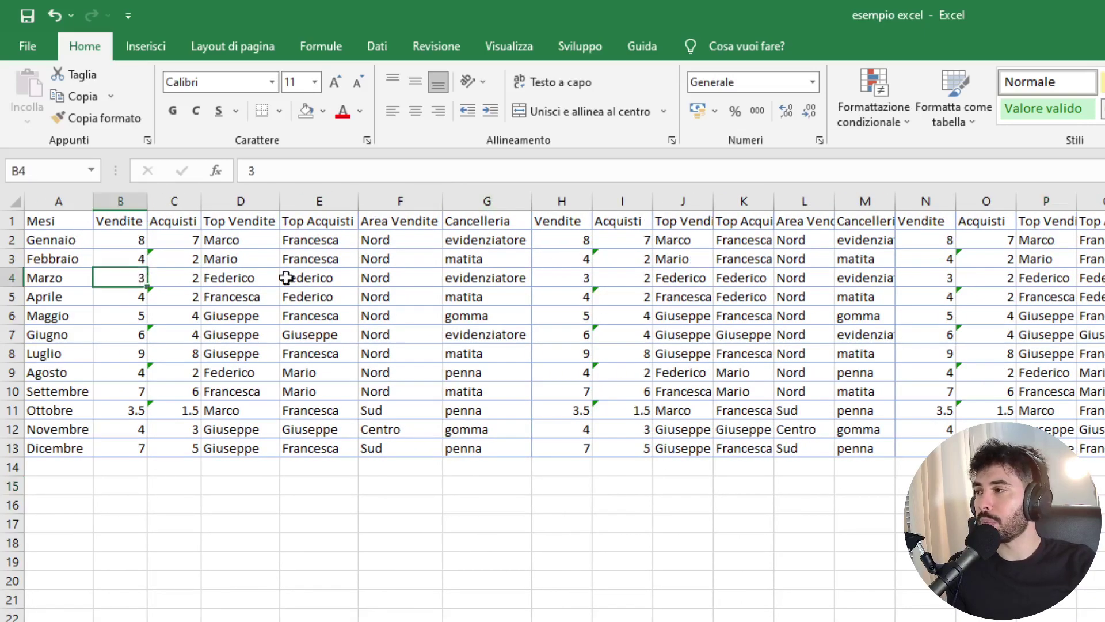
{"action": "left_click", "coordinate": [467, 258]}
{"action": "key", "text": "ctrl+a"}
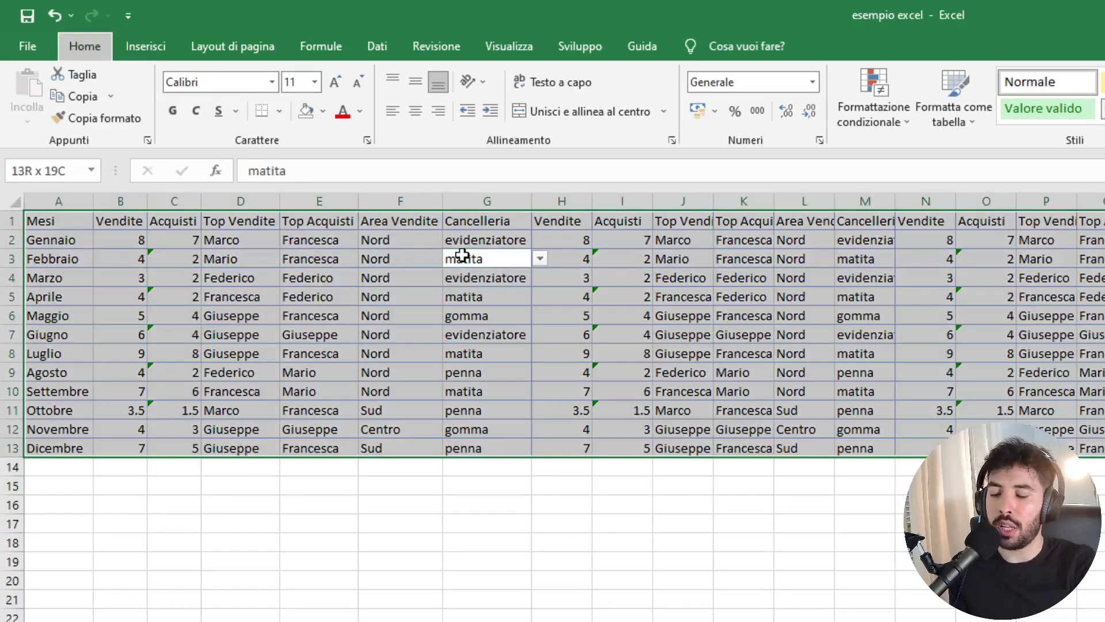
{"action": "key", "text": "alt+h"}
{"action": "key", "text": "o"}
{"action": "key", "text": "i"}
{"action": "left_click", "coordinate": [642, 463]}
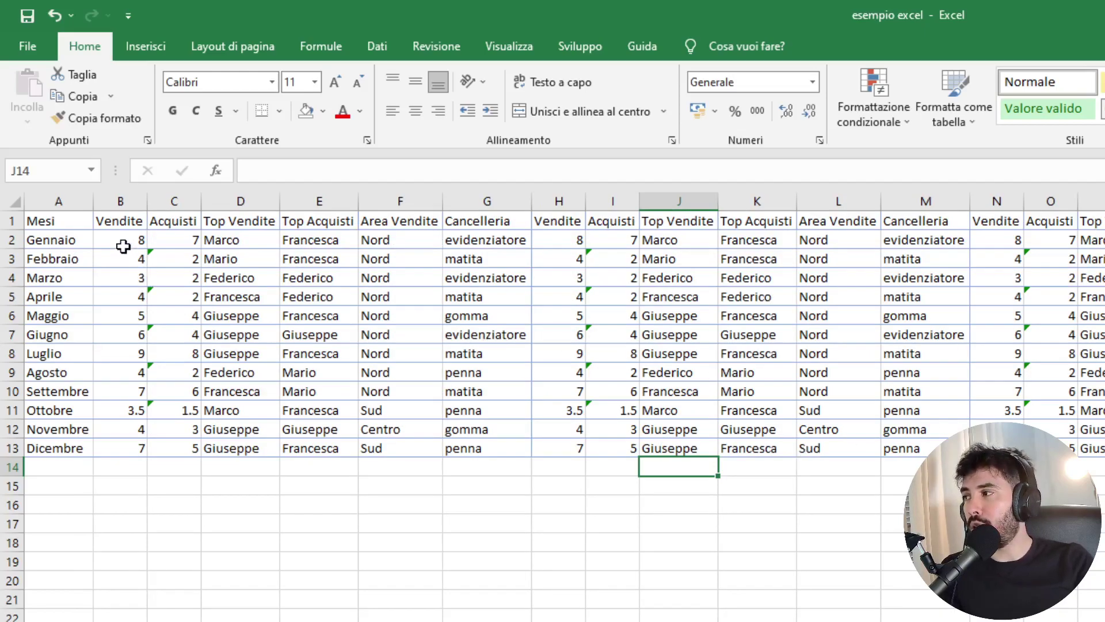
Step: Select cell B2, the first sales value
{"action": "left_click", "coordinate": [627, 596]}
{"action": "left_click", "coordinate": [307, 371]}
{"action": "left_click", "coordinate": [158, 239]}
{"action": "left_click", "coordinate": [116, 236]}
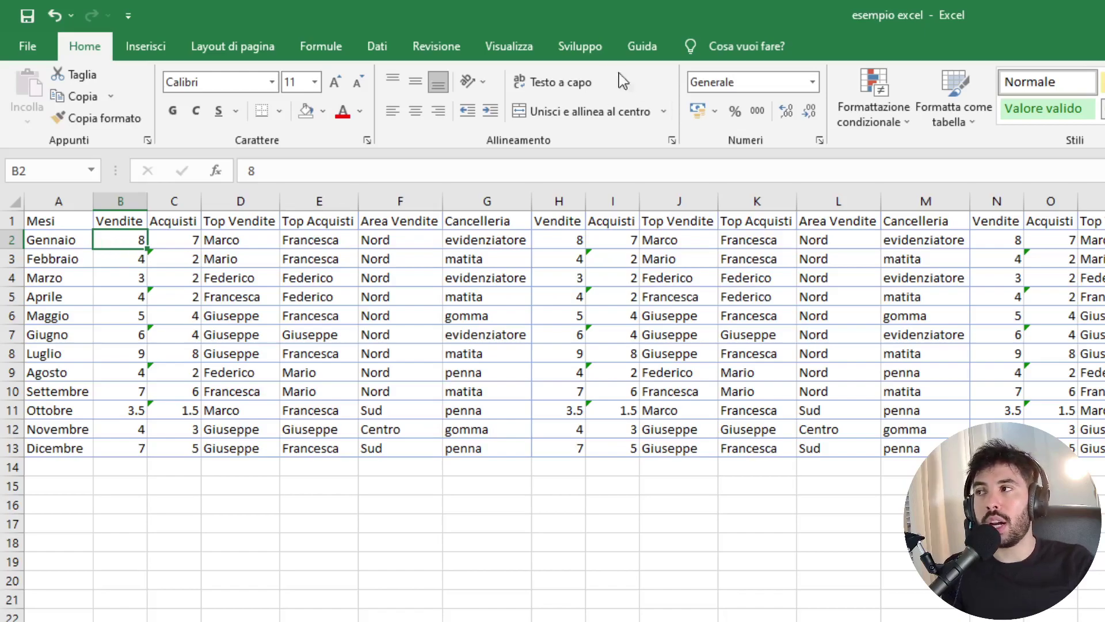
Step: Open the Blocca riquadri dropdown on the Visualizza tab
{"action": "right_click", "coordinate": [507, 51]}
{"action": "left_click", "coordinate": [502, 3]}
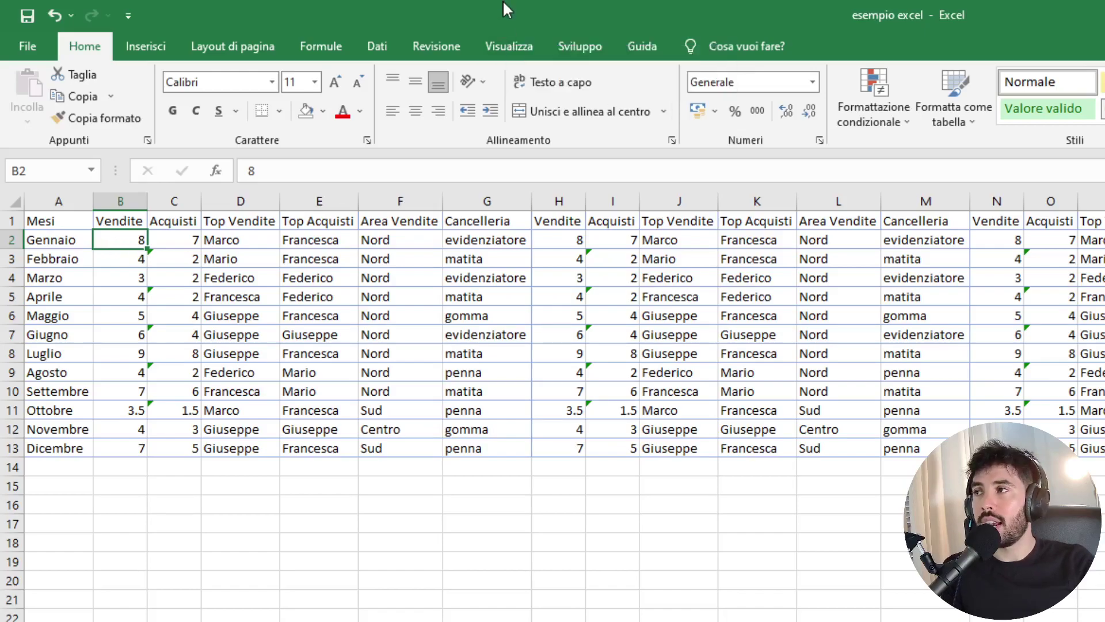
{"action": "left_click", "coordinate": [501, 44]}
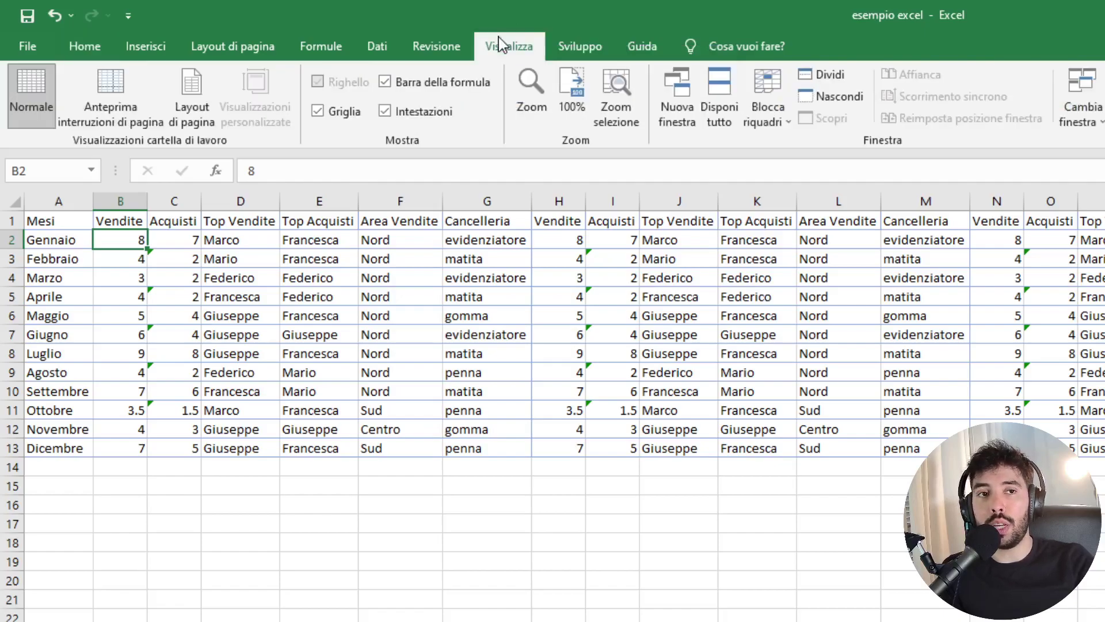
{"action": "left_click", "coordinate": [772, 112]}
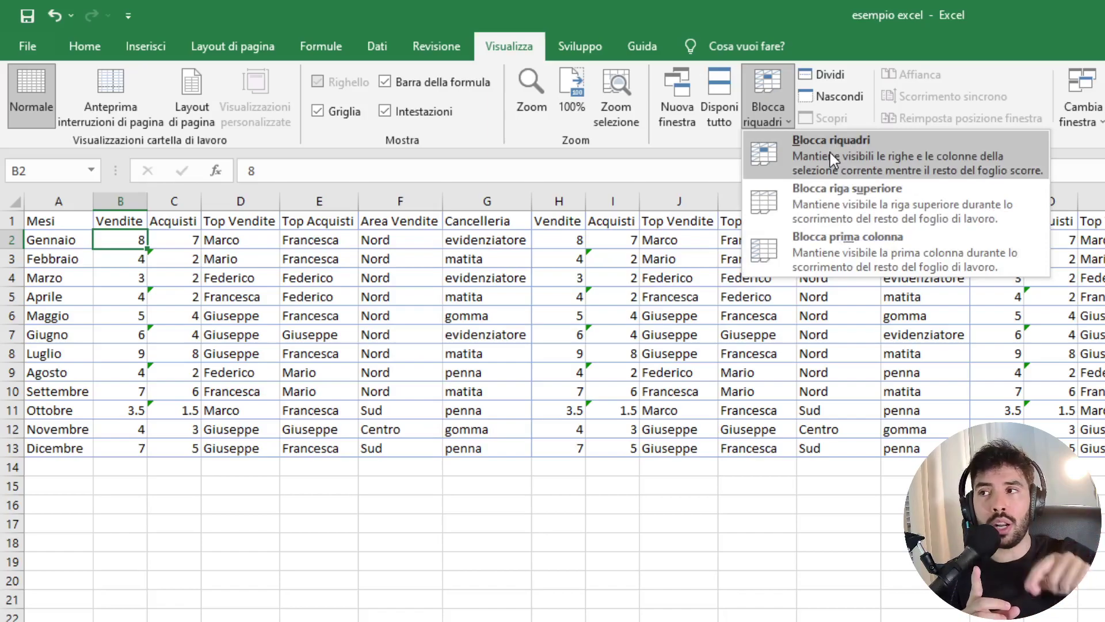
Step: With B2 selected, apply Blocca riquadri to lock row 1 and column A
{"action": "left_click", "coordinate": [830, 153]}
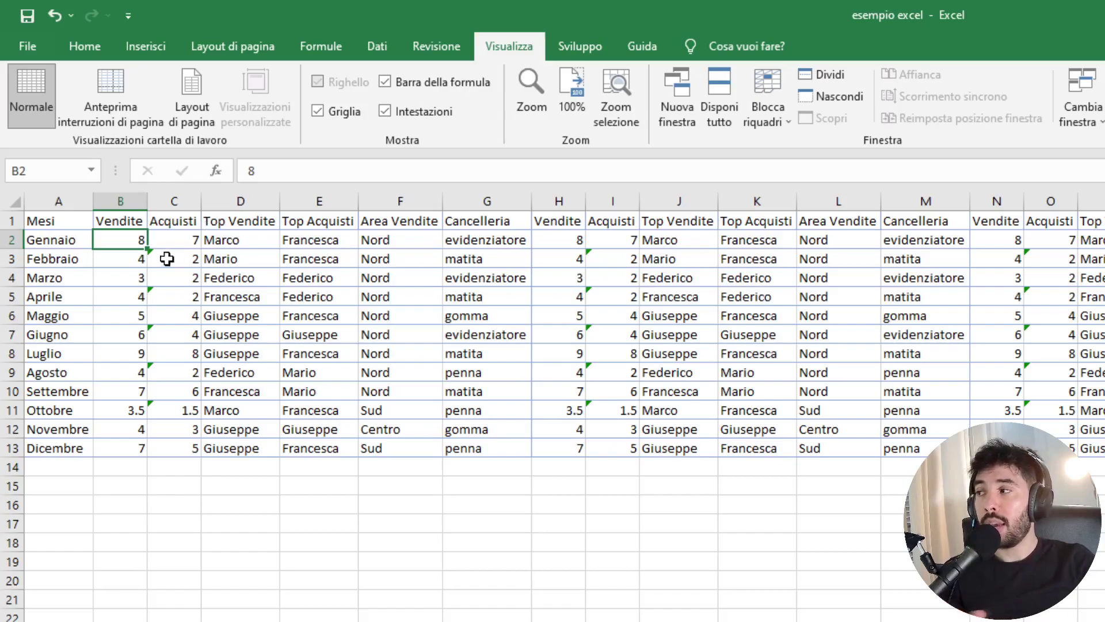
{"action": "left_click", "coordinate": [400, 277]}
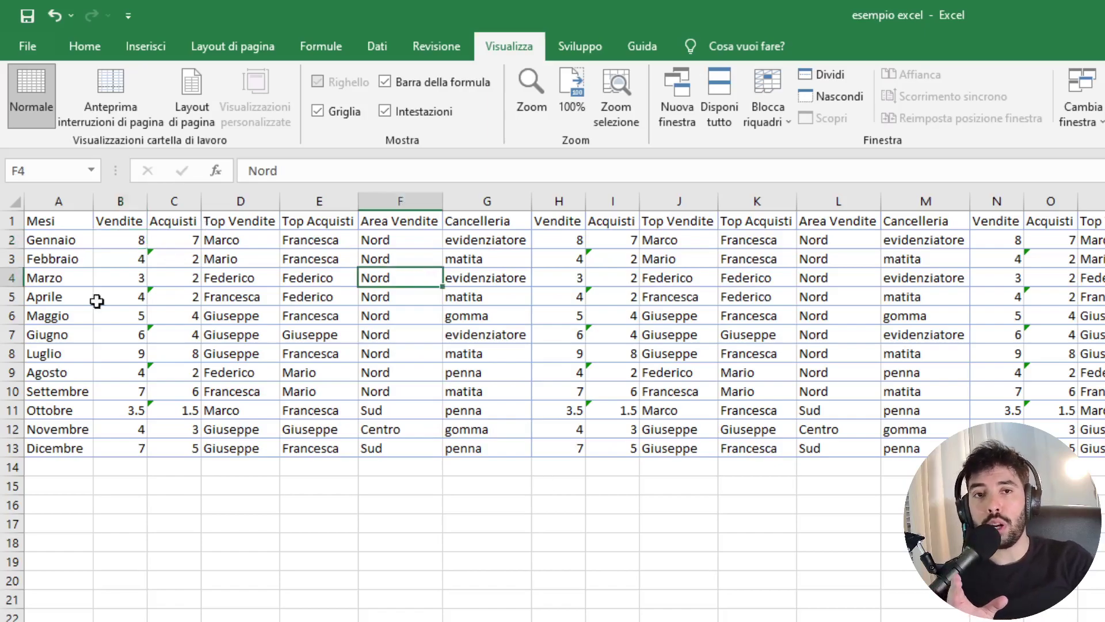
{"action": "left_click", "coordinate": [58, 315]}
{"action": "left_click", "coordinate": [173, 258]}
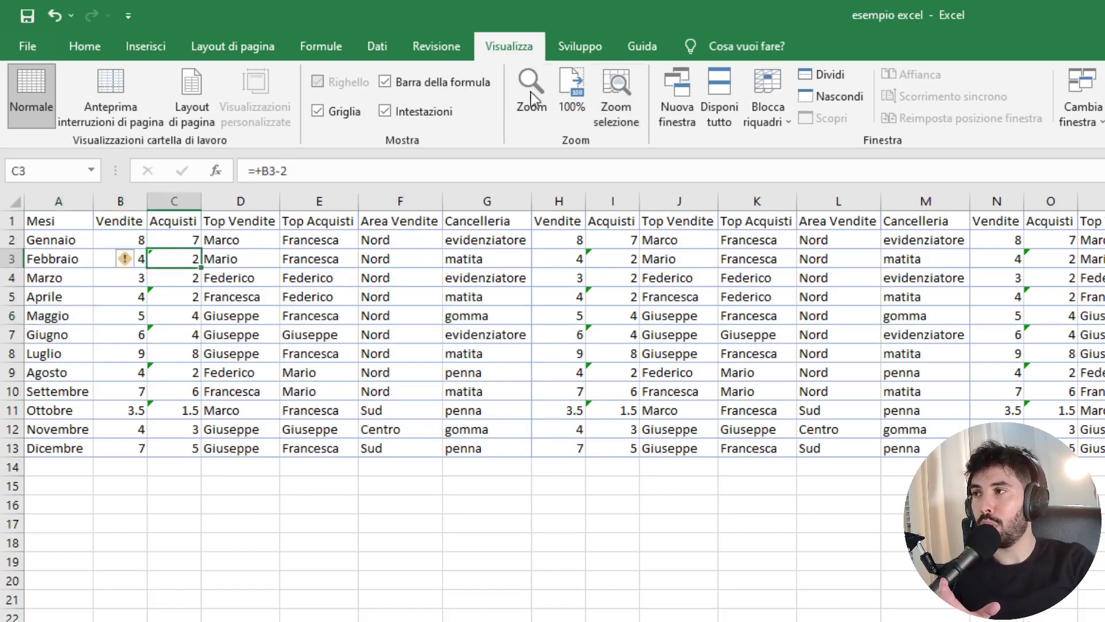
{"action": "left_click", "coordinate": [99, 237]}
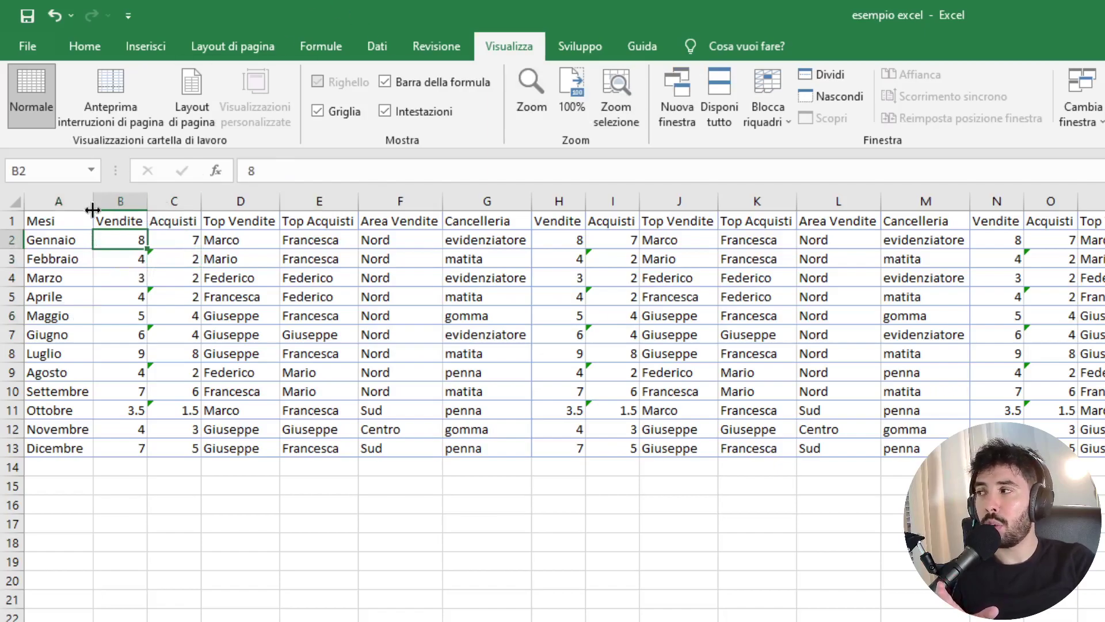
{"action": "left_click", "coordinate": [52, 202]}
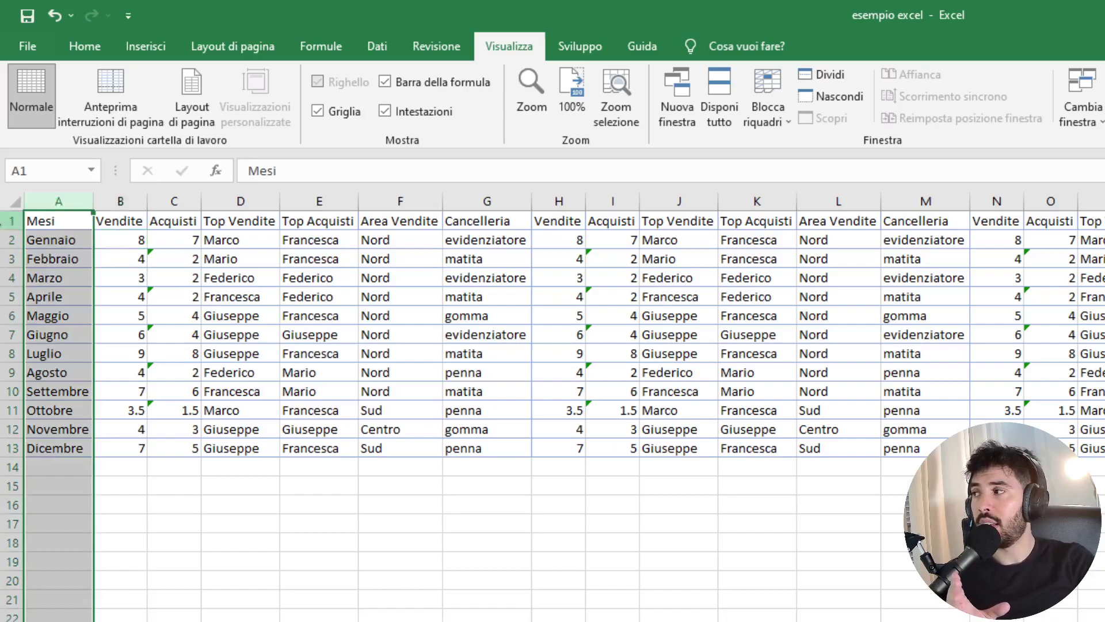
{"action": "left_click", "coordinate": [11, 221]}
{"action": "left_click", "coordinate": [120, 239]}
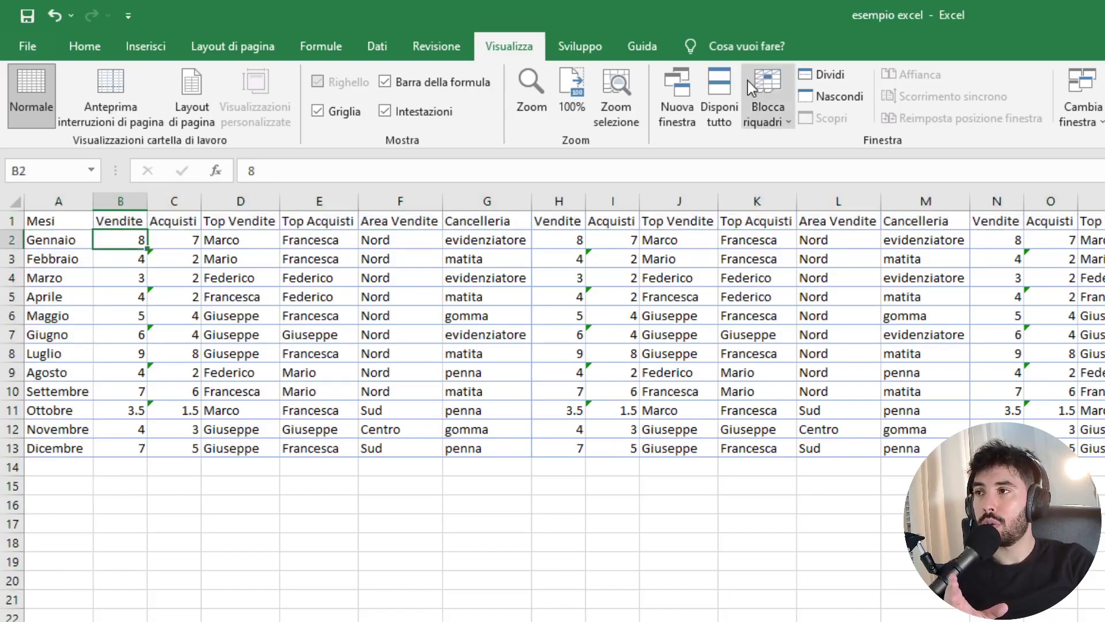
{"action": "left_click", "coordinate": [767, 110]}
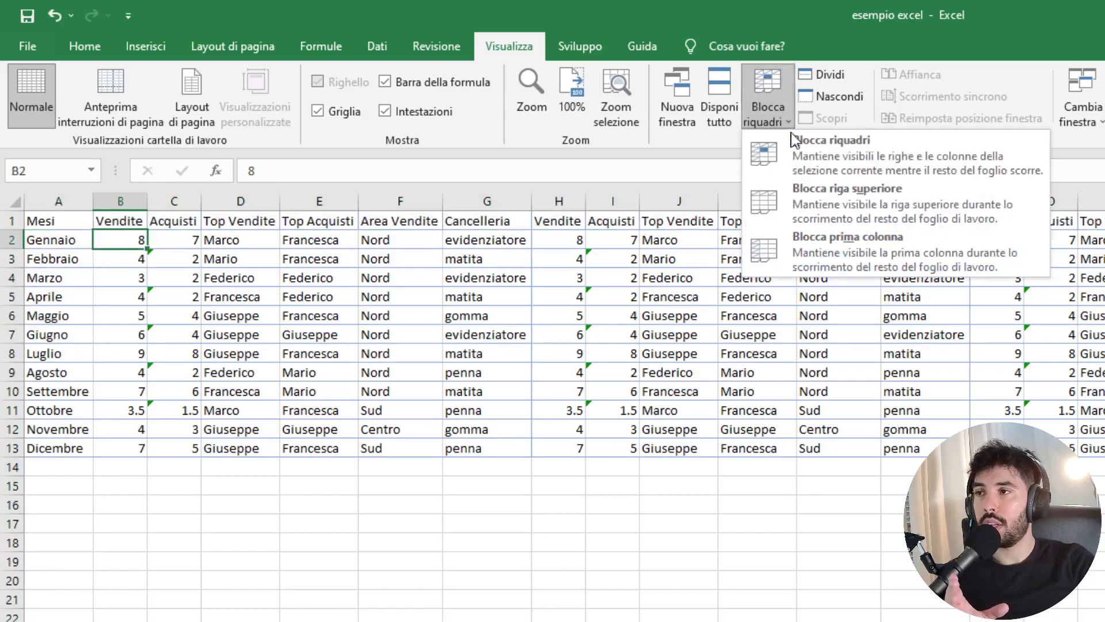
{"action": "left_click", "coordinate": [863, 148]}
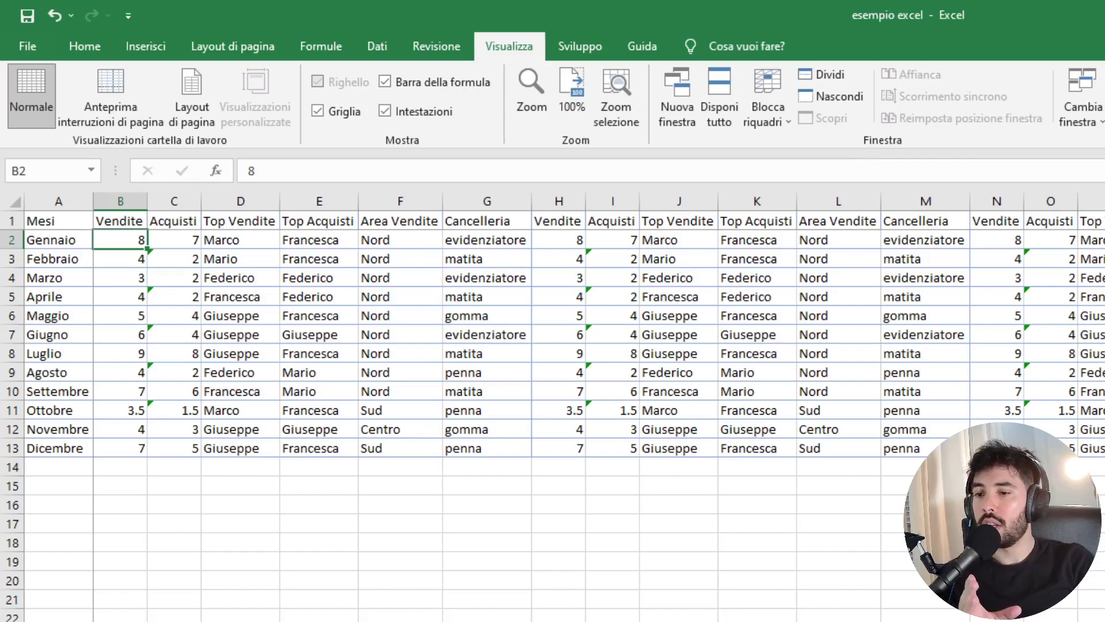
Step: Scroll sideways to confirm the Mesi column stays fixed
{"action": "scroll", "coordinate": [598, 403], "scroll_direction": "right", "scroll_amount": 1}
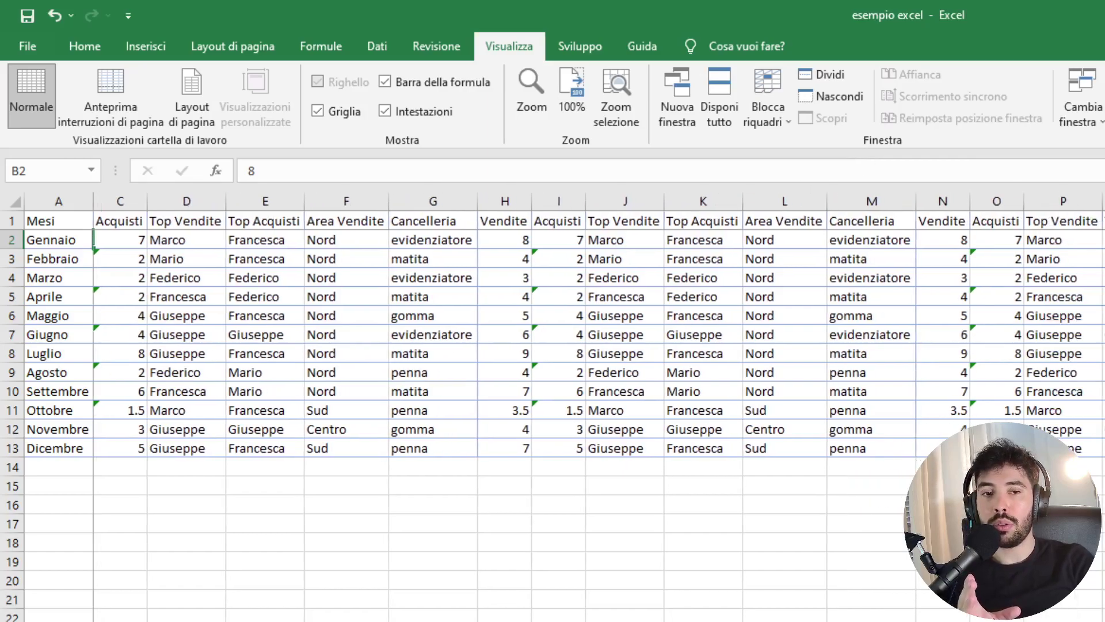
{"action": "scroll", "coordinate": [599, 403], "scroll_direction": "left", "scroll_amount": 1}
{"action": "scroll", "coordinate": [599, 403], "scroll_direction": "right", "scroll_amount": 1}
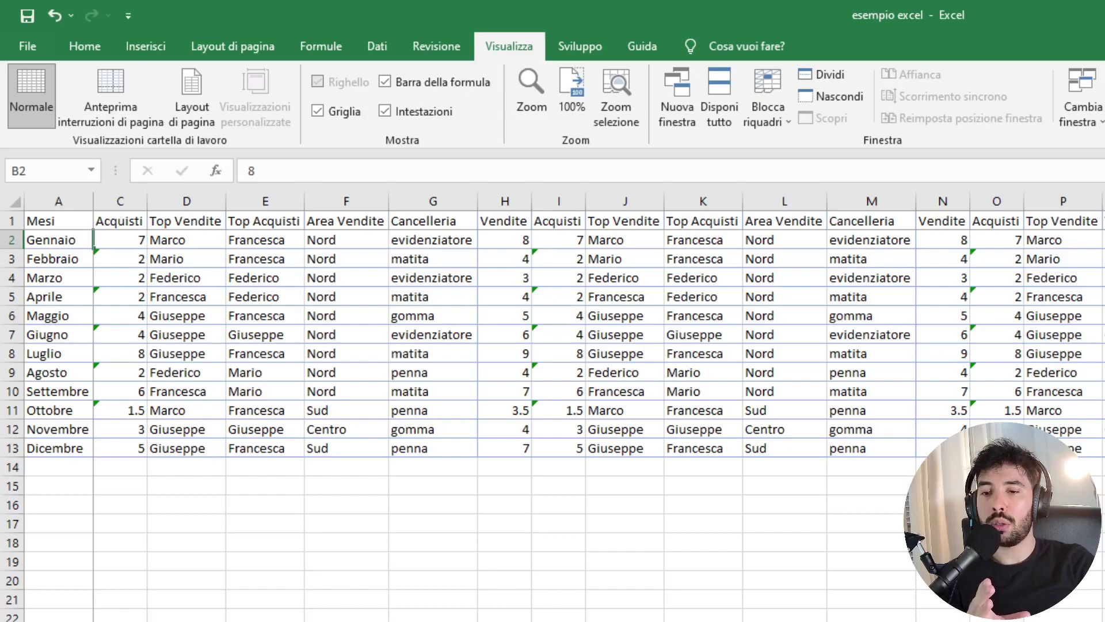
{"action": "scroll", "coordinate": [599, 403], "scroll_direction": "right", "scroll_amount": 2}
{"action": "scroll", "coordinate": [598, 403], "scroll_direction": "right", "scroll_amount": 2}
{"action": "scroll", "coordinate": [598, 403], "scroll_direction": "right", "scroll_amount": 2}
{"action": "scroll", "coordinate": [599, 403], "scroll_direction": "right", "scroll_amount": 2}
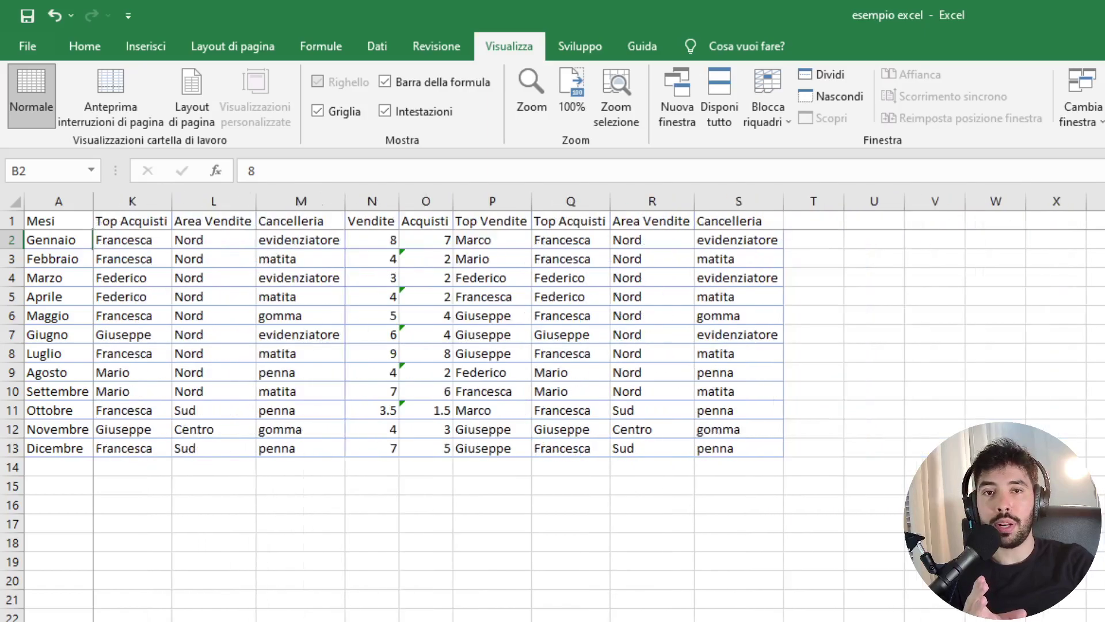
{"action": "scroll", "coordinate": [599, 403], "scroll_direction": "right", "scroll_amount": 2}
{"action": "scroll", "coordinate": [599, 403], "scroll_direction": "left", "scroll_amount": 5}
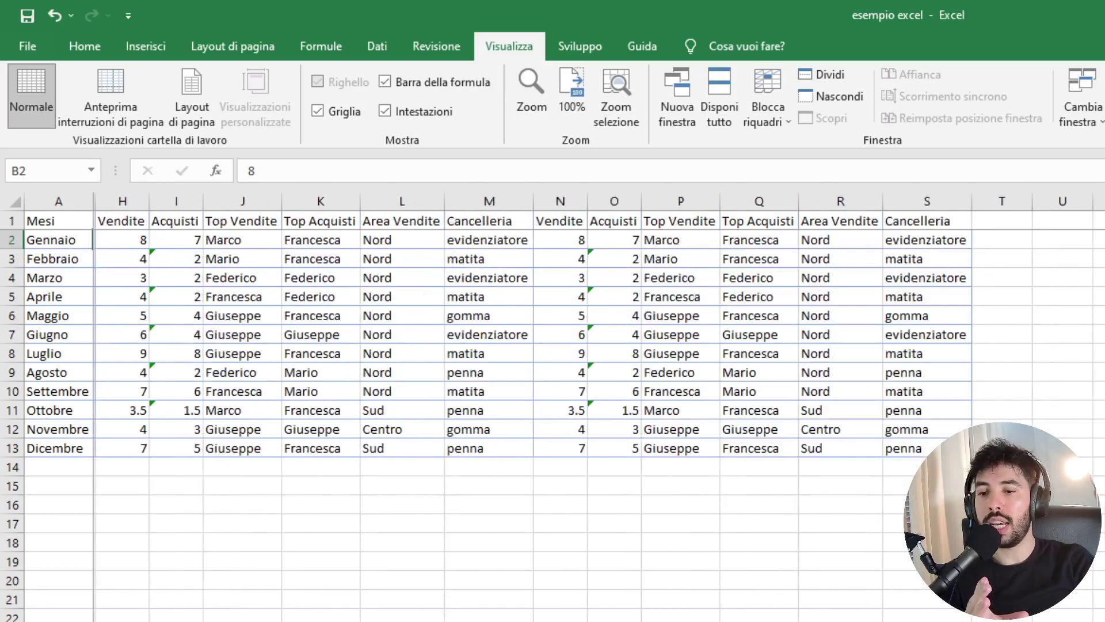
Step: Scroll down and back to confirm the header row stays fixed, then reopen the Blocca riquadri dropdown
{"action": "scroll", "coordinate": [295, 563], "scroll_direction": "down", "scroll_amount": 2}
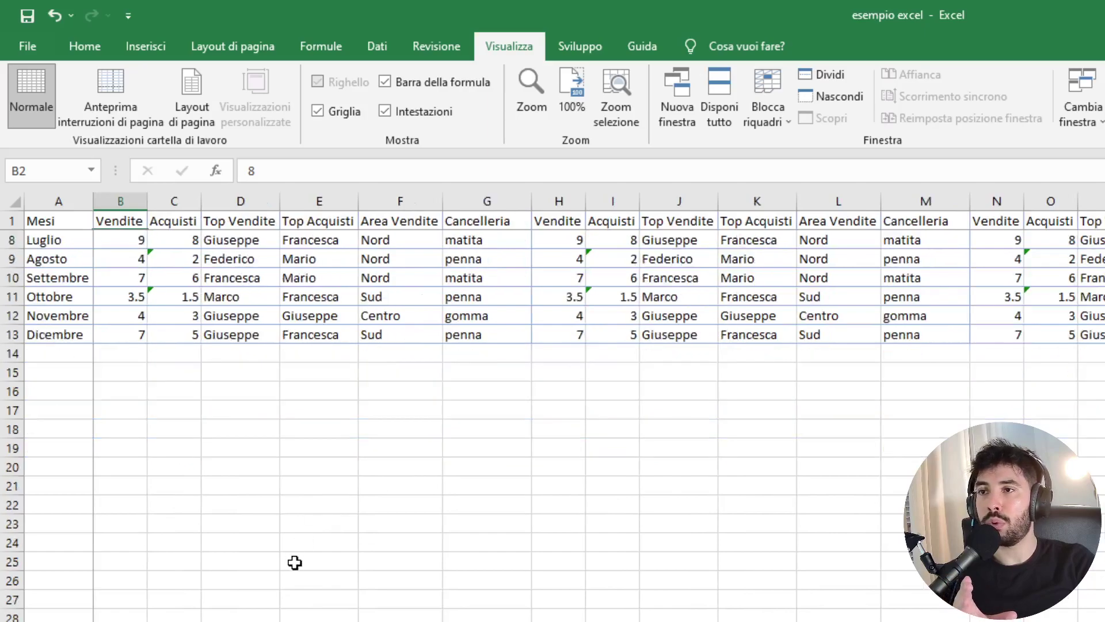
{"action": "scroll", "coordinate": [294, 562], "scroll_direction": "down", "scroll_amount": 2}
{"action": "scroll", "coordinate": [294, 562], "scroll_direction": "down", "scroll_amount": 2}
{"action": "scroll", "coordinate": [295, 563], "scroll_direction": "down", "scroll_amount": 1}
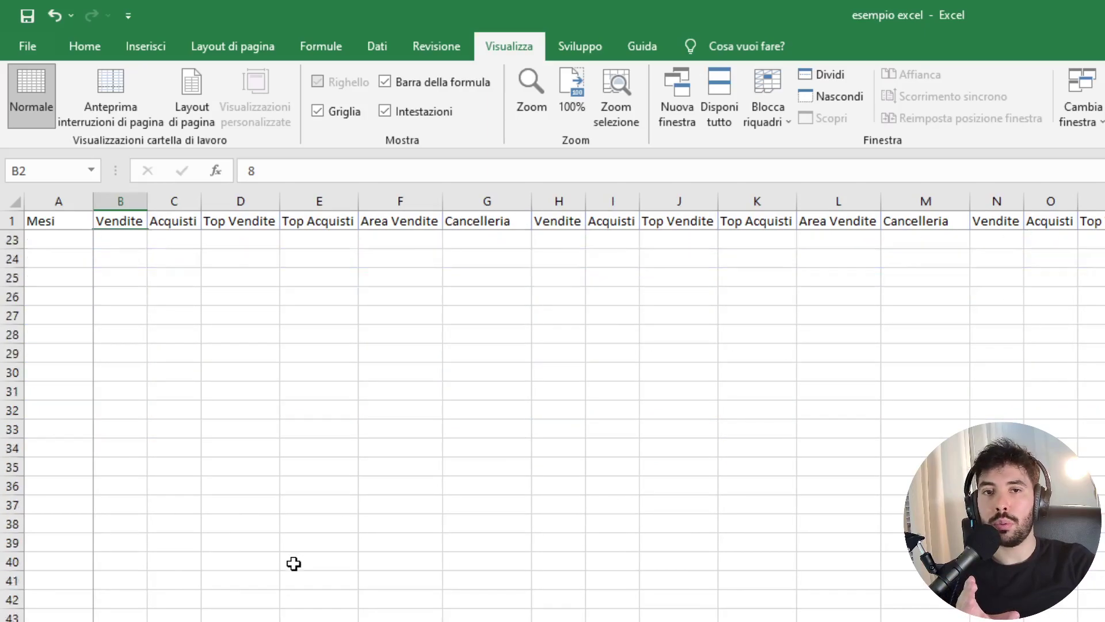
{"action": "scroll", "coordinate": [294, 563], "scroll_direction": "down", "scroll_amount": 4}
{"action": "scroll", "coordinate": [294, 564], "scroll_direction": "up", "scroll_amount": 2}
{"action": "scroll", "coordinate": [291, 565], "scroll_direction": "up", "scroll_amount": 3}
{"action": "scroll", "coordinate": [288, 567], "scroll_direction": "up", "scroll_amount": 6}
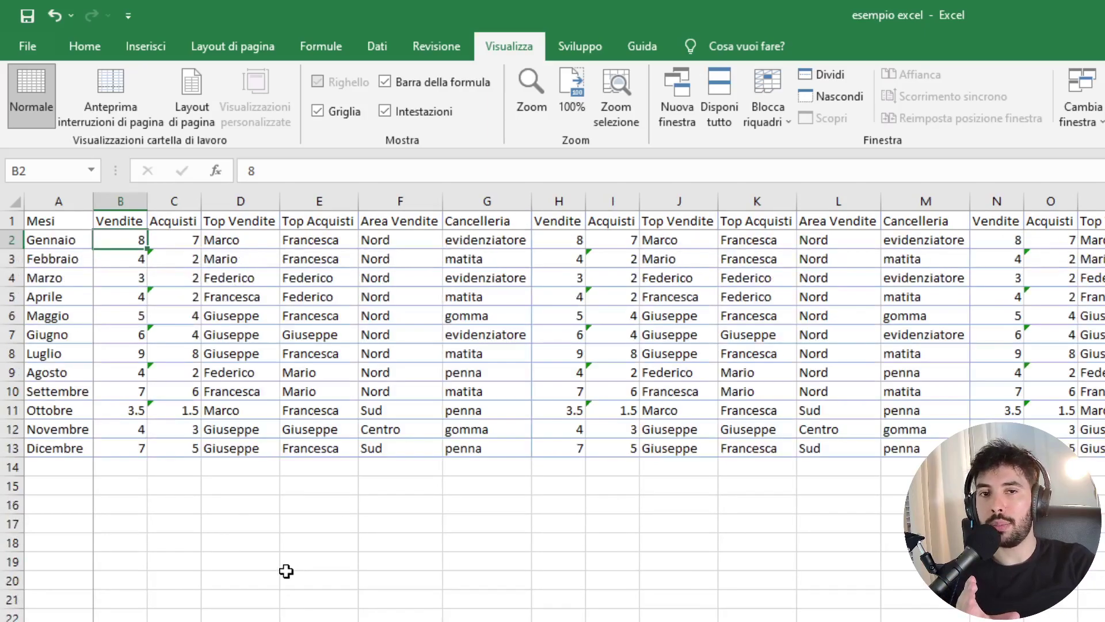
{"action": "left_click", "coordinate": [766, 122]}
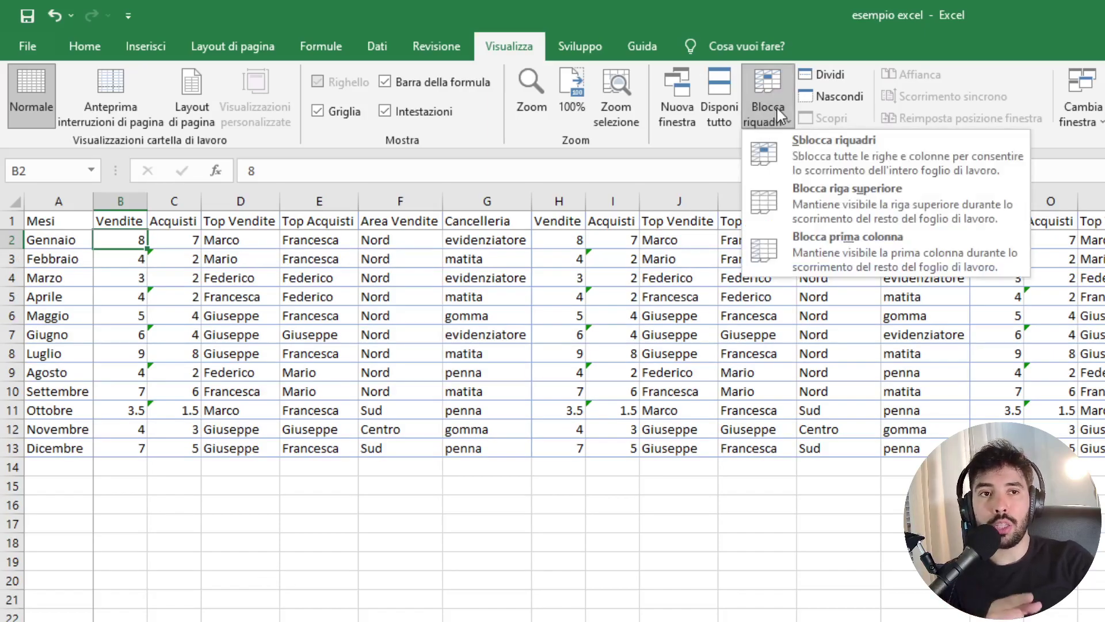
Step: Choose Sblocca riquadri to unfreeze the panes, then select cell D4
{"action": "left_click", "coordinate": [805, 173]}
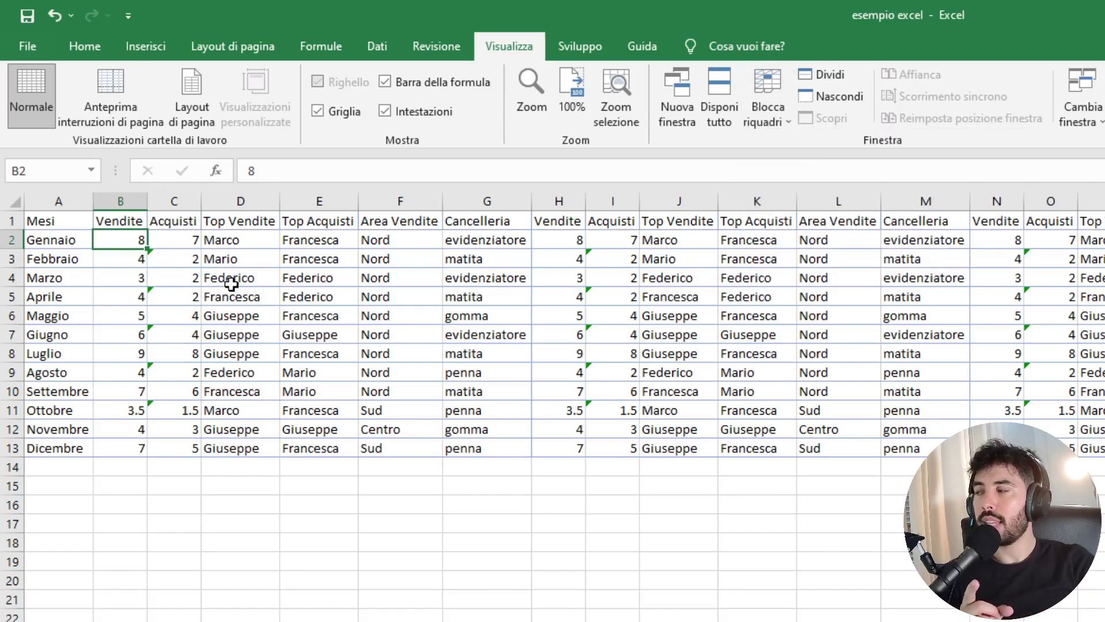
{"action": "left_click", "coordinate": [227, 278]}
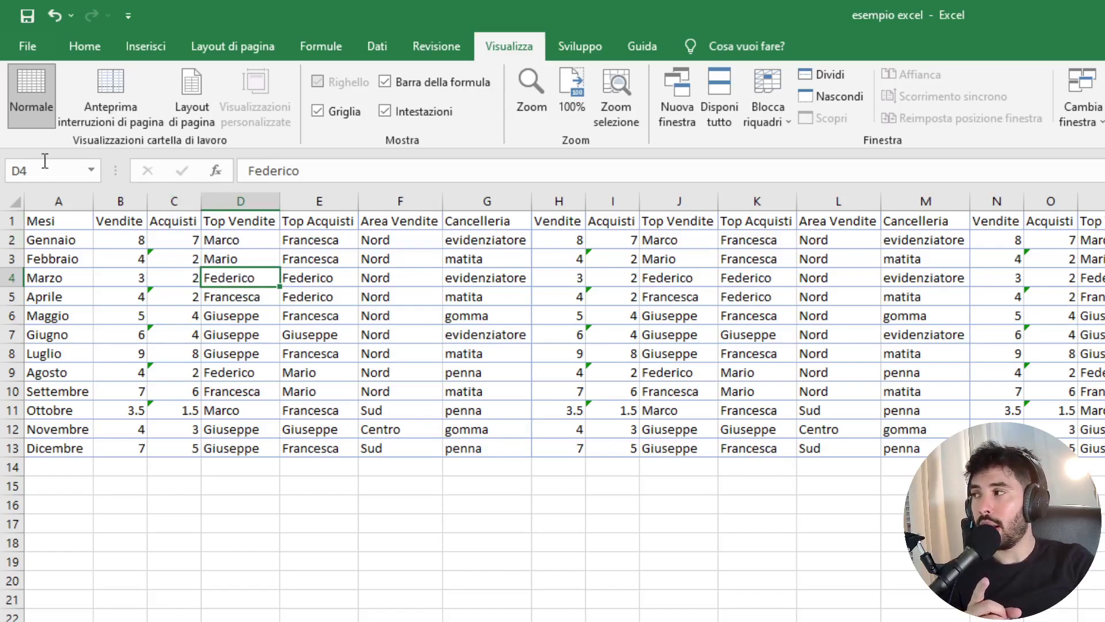
Step: Freeze panes at D4 so rows 1–3 and columns A–C stay fixed
{"action": "left_click", "coordinate": [55, 197]}
{"action": "left_click_drag", "start_coordinate": [55, 196], "coordinate": [200, 197]}
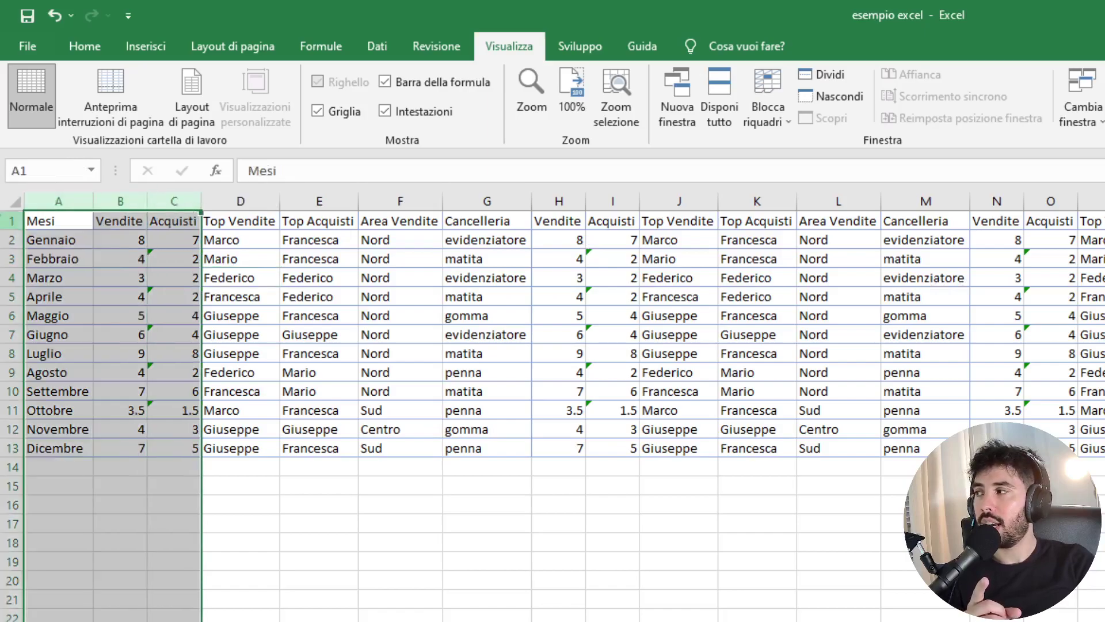
{"action": "left_click", "coordinate": [13, 220]}
{"action": "left_click_drag", "start_coordinate": [12, 220], "coordinate": [12, 258]}
{"action": "left_click", "coordinate": [241, 277]}
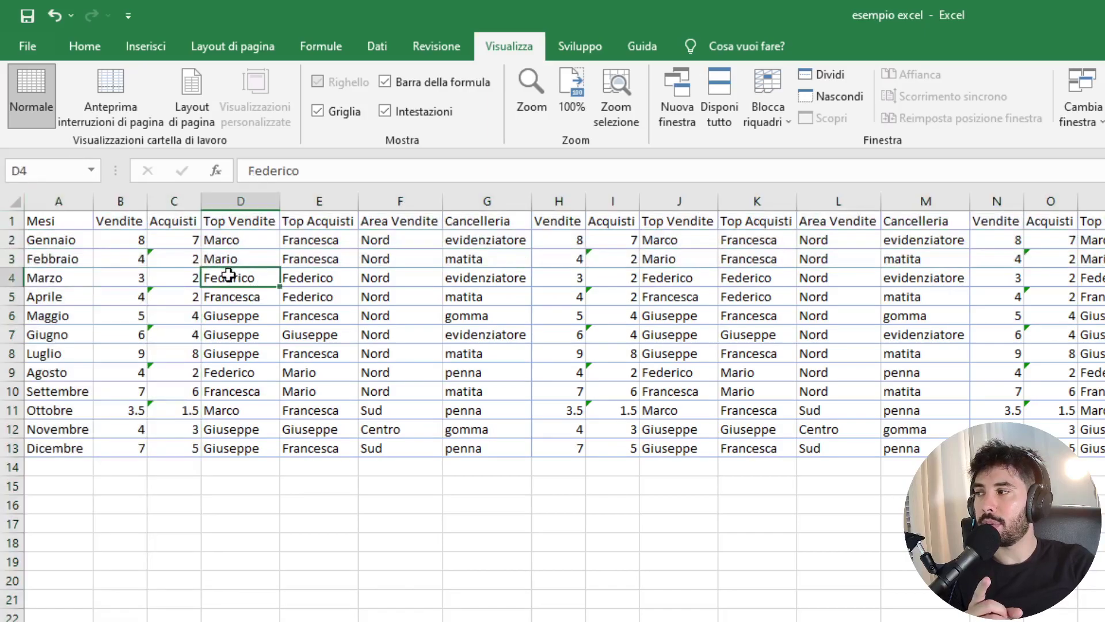
{"action": "left_click", "coordinate": [788, 118]}
{"action": "left_click", "coordinate": [815, 141]}
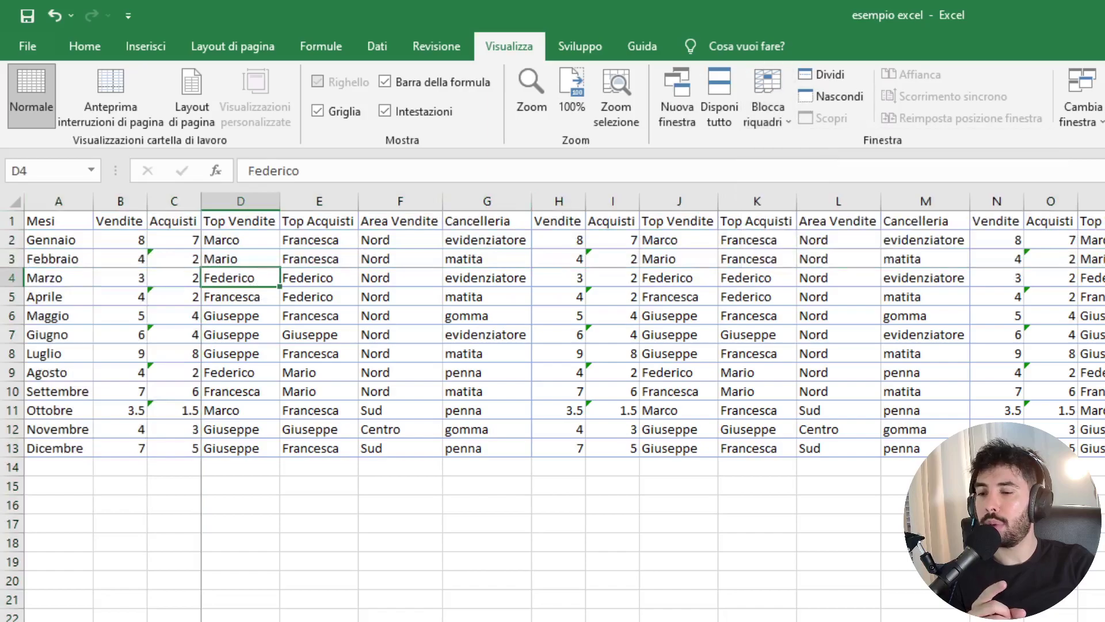
Step: Scroll down and right to check the D4 freeze holds
{"action": "scroll", "coordinate": [627, 438], "scroll_direction": "down", "scroll_amount": 2}
{"action": "scroll", "coordinate": [627, 403], "scroll_direction": "up", "scroll_amount": 2}
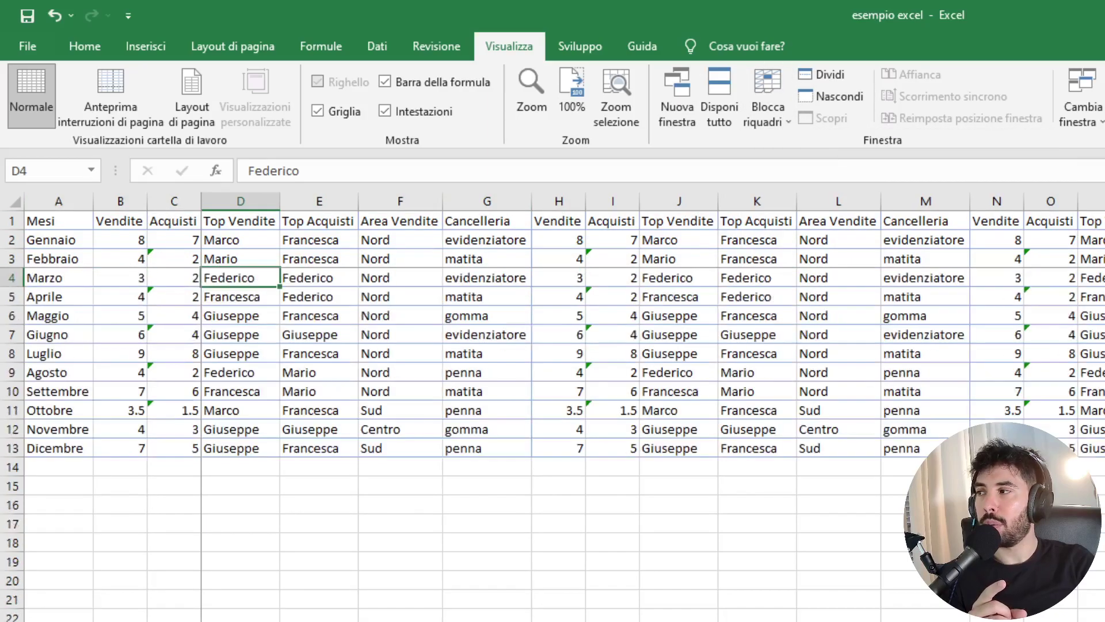
{"action": "scroll", "coordinate": [552, 362], "scroll_direction": "down", "scroll_amount": 4}
{"action": "scroll", "coordinate": [553, 362], "scroll_direction": "up", "scroll_amount": 1}
{"action": "scroll", "coordinate": [552, 363], "scroll_direction": "up", "scroll_amount": 3}
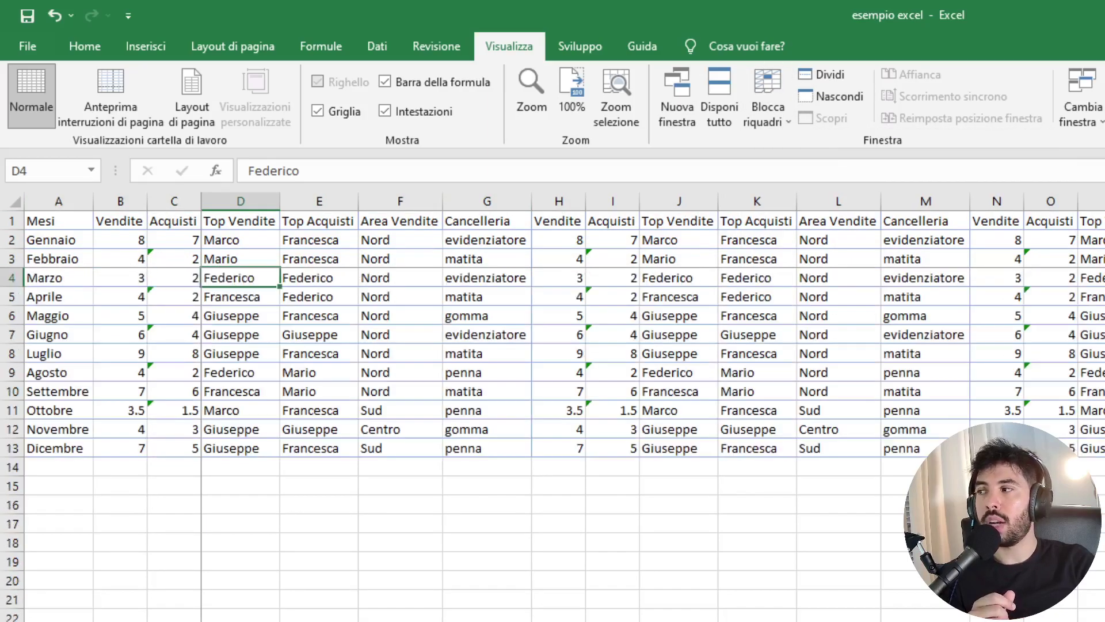
{"action": "scroll", "coordinate": [643, 403], "scroll_direction": "right", "scroll_amount": 3}
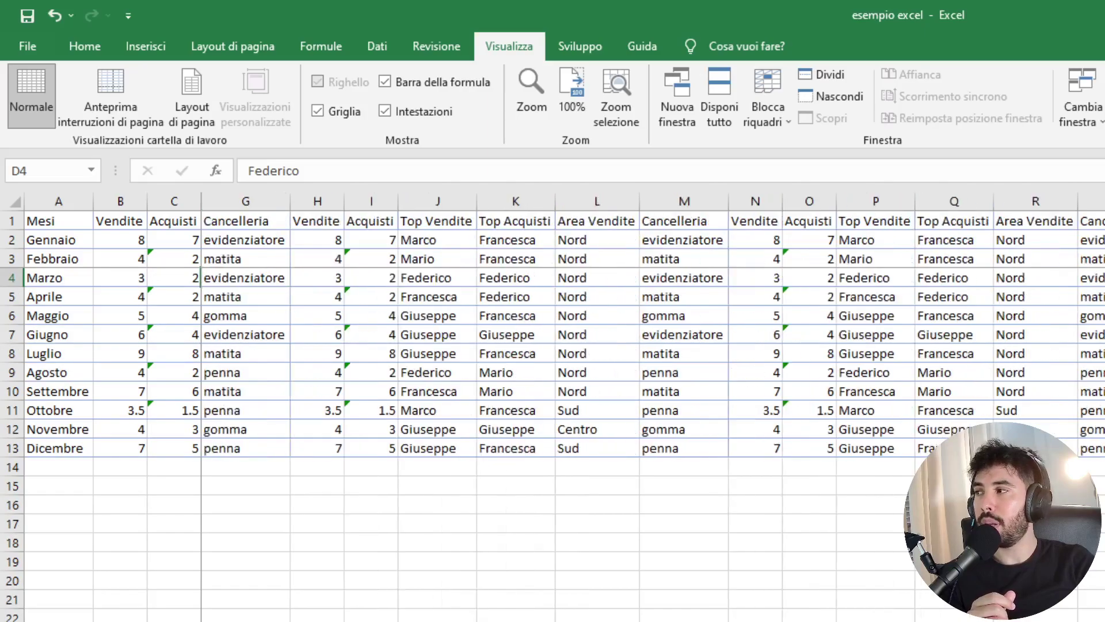
{"action": "scroll", "coordinate": [643, 403], "scroll_direction": "right", "scroll_amount": 2}
{"action": "scroll", "coordinate": [643, 403], "scroll_direction": "right", "scroll_amount": 1}
{"action": "scroll", "coordinate": [643, 402], "scroll_direction": "left", "scroll_amount": 6}
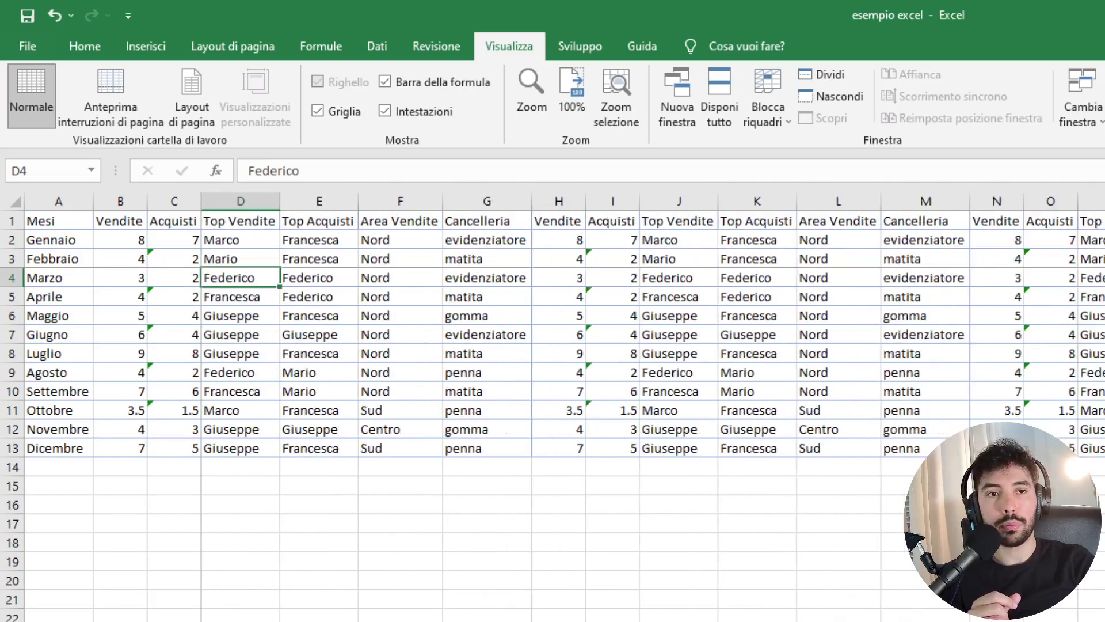
Step: Unfreeze the D4 panes, apply Blocca riga superiore, and scroll down to test it
{"action": "left_click", "coordinate": [768, 112]}
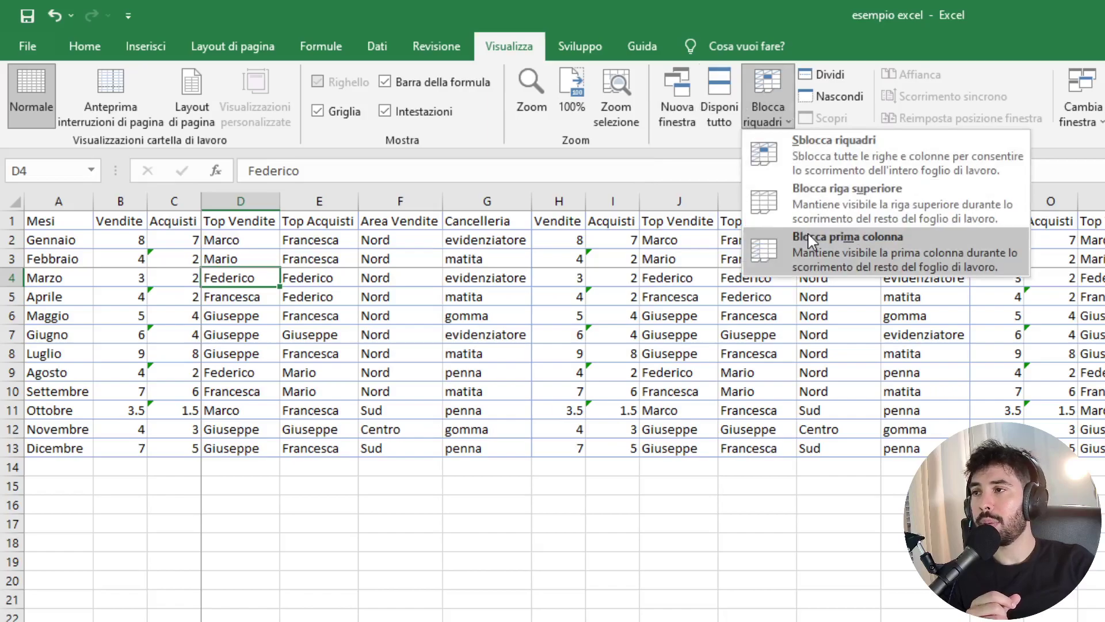
{"action": "left_click", "coordinate": [780, 148]}
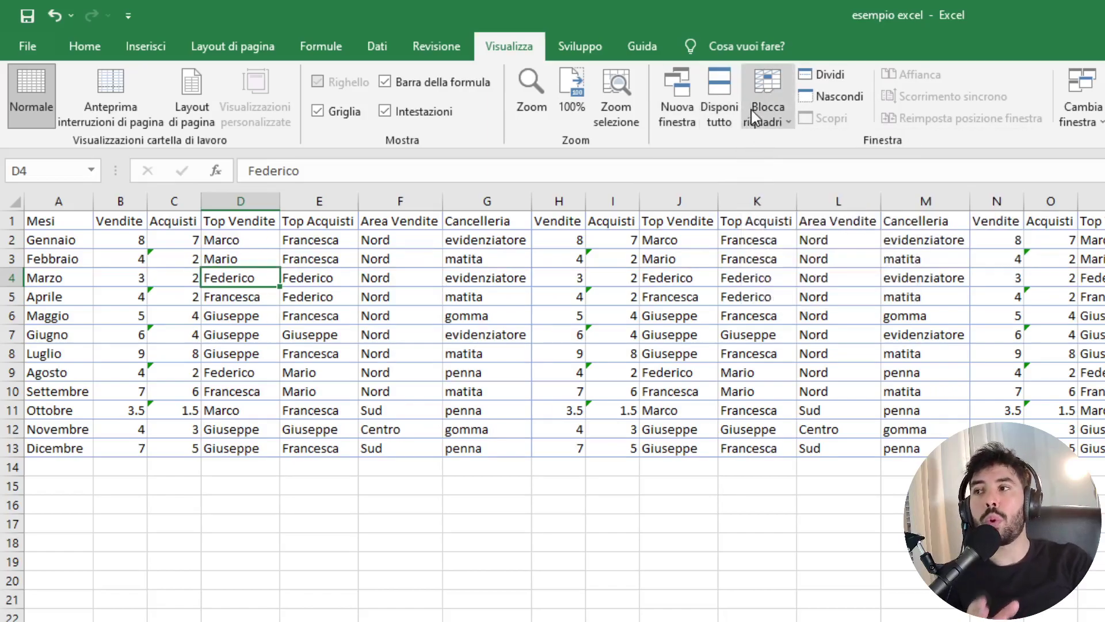
{"action": "left_click", "coordinate": [766, 120]}
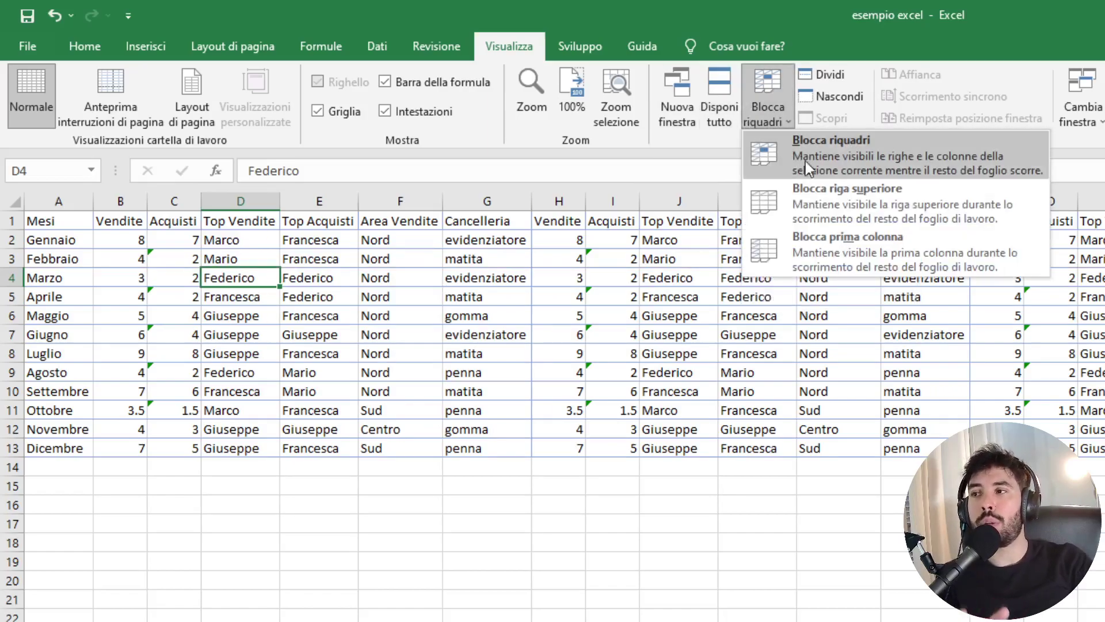
{"action": "left_click", "coordinate": [820, 209]}
{"action": "scroll", "coordinate": [443, 527], "scroll_direction": "down", "scroll_amount": 1}
{"action": "scroll", "coordinate": [443, 527], "scroll_direction": "down", "scroll_amount": 4}
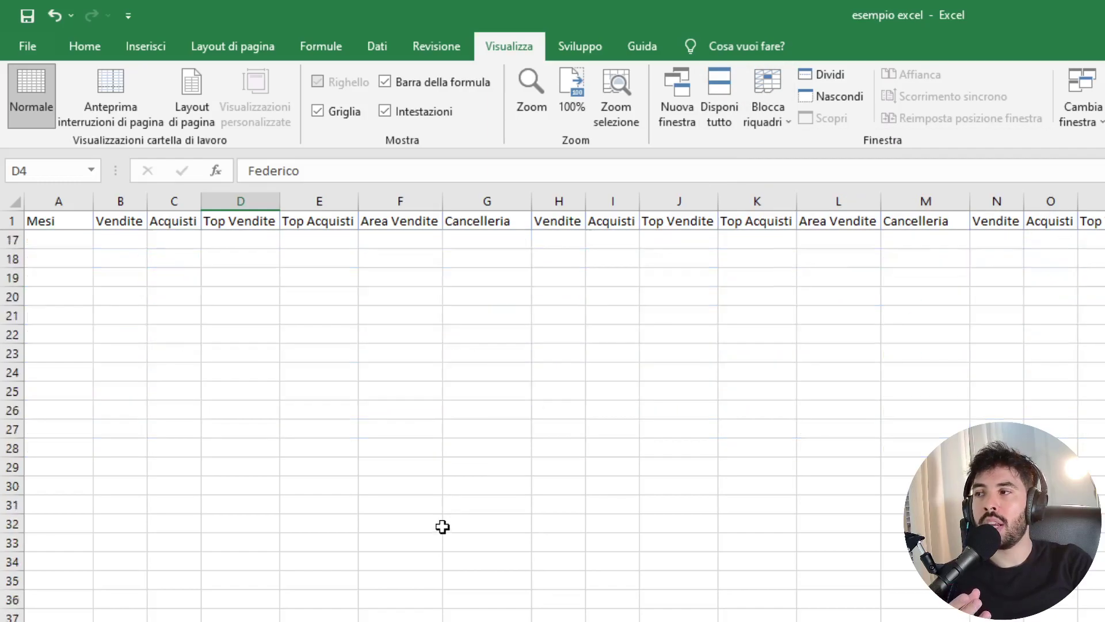
{"action": "scroll", "coordinate": [442, 527], "scroll_direction": "down", "scroll_amount": 3}
{"action": "scroll", "coordinate": [441, 525], "scroll_direction": "up", "scroll_amount": 4}
{"action": "scroll", "coordinate": [442, 524], "scroll_direction": "up", "scroll_amount": 4}
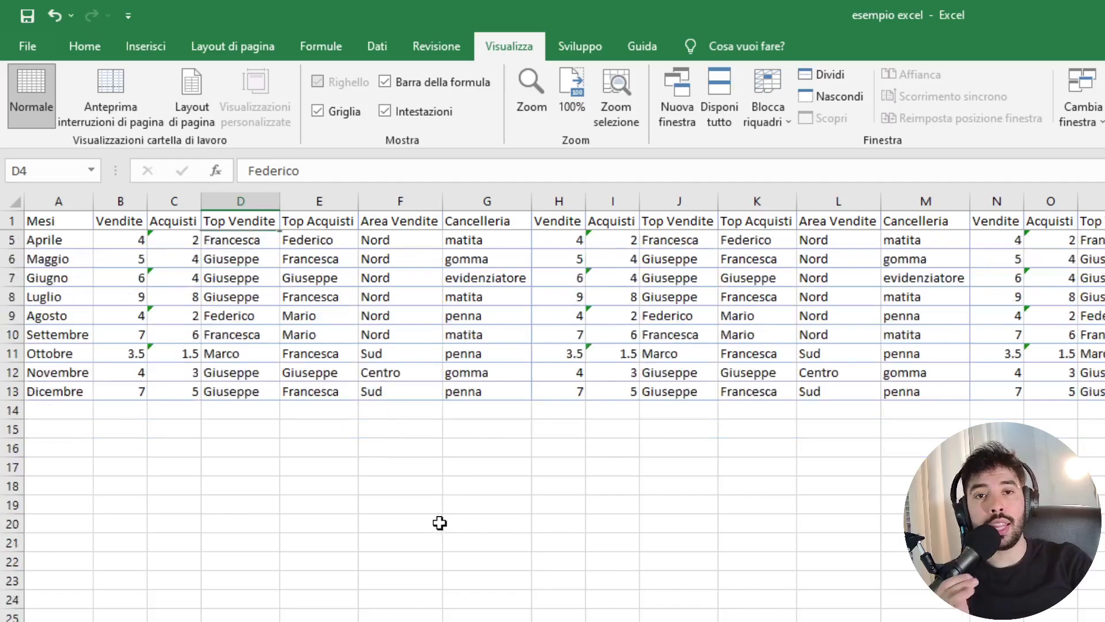
Step: Remove the top-row freeze, apply Blocca prima colonna, and scroll sideways to test it
{"action": "left_click", "coordinate": [775, 112]}
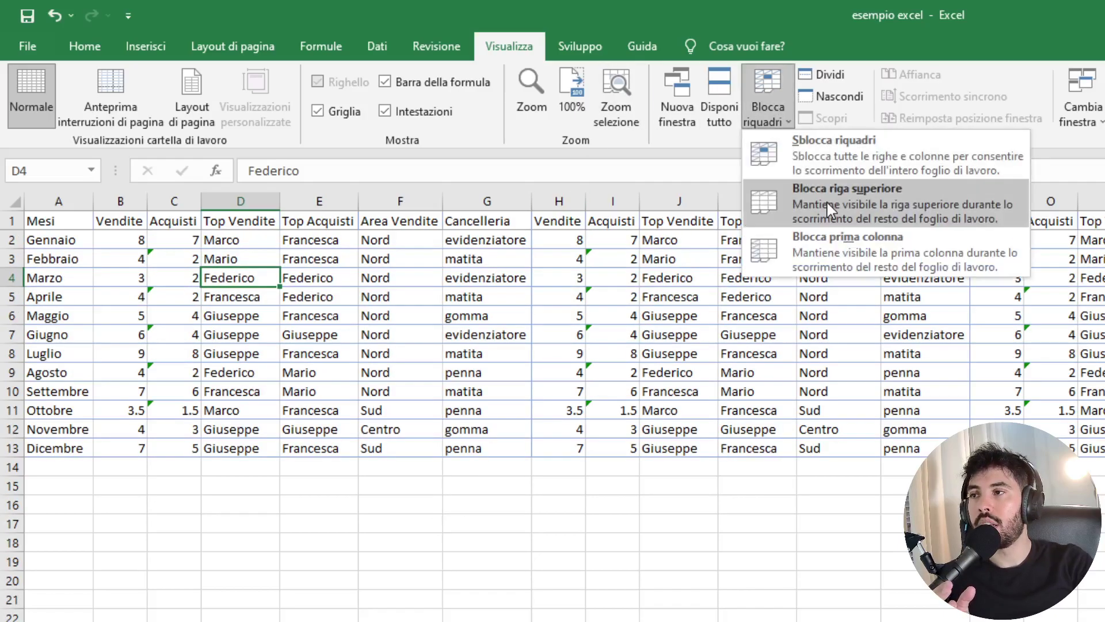
{"action": "left_click", "coordinate": [823, 157]}
{"action": "left_click", "coordinate": [768, 89]}
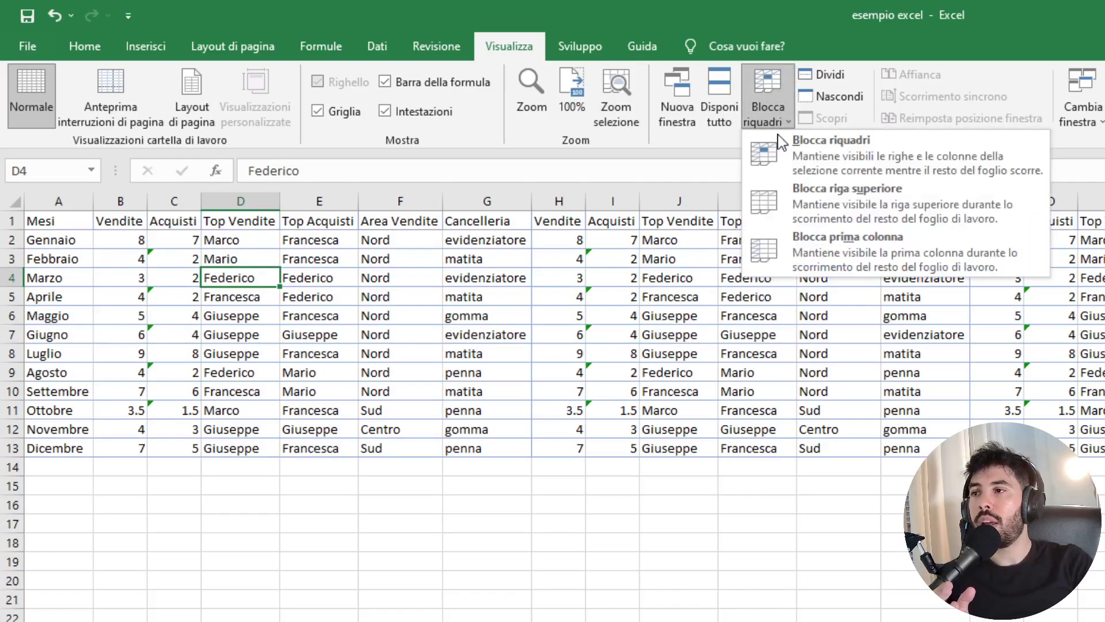
{"action": "left_click", "coordinate": [810, 252]}
{"action": "scroll", "coordinate": [598, 403], "scroll_direction": "right", "scroll_amount": 2}
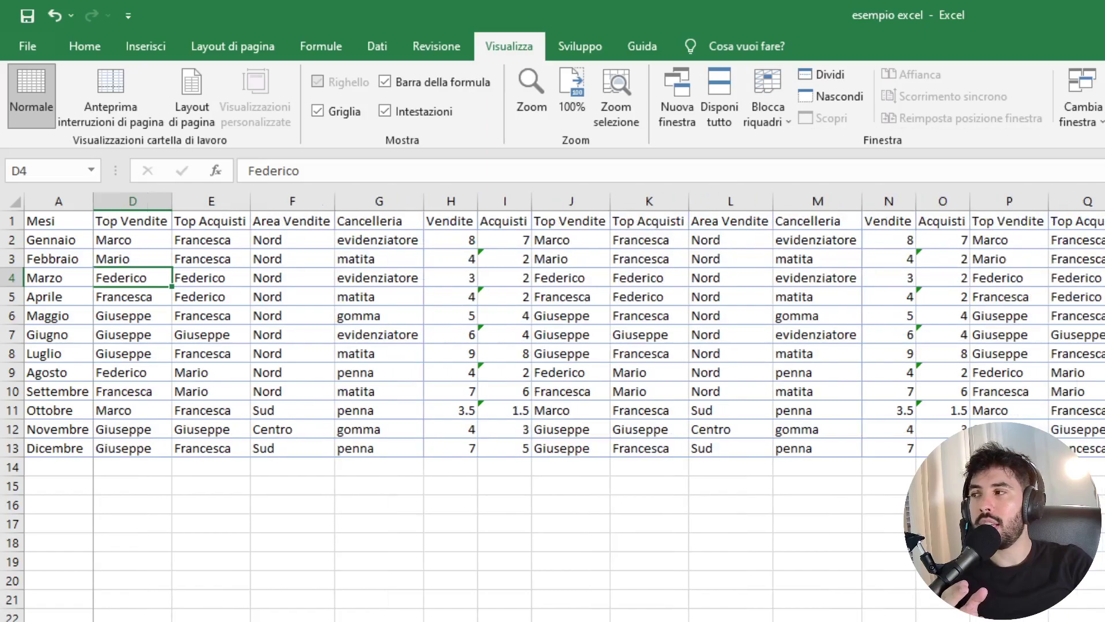
{"action": "scroll", "coordinate": [598, 403], "scroll_direction": "right", "scroll_amount": 3}
{"action": "scroll", "coordinate": [598, 403], "scroll_direction": "right", "scroll_amount": 3}
{"action": "scroll", "coordinate": [598, 403], "scroll_direction": "right", "scroll_amount": 2}
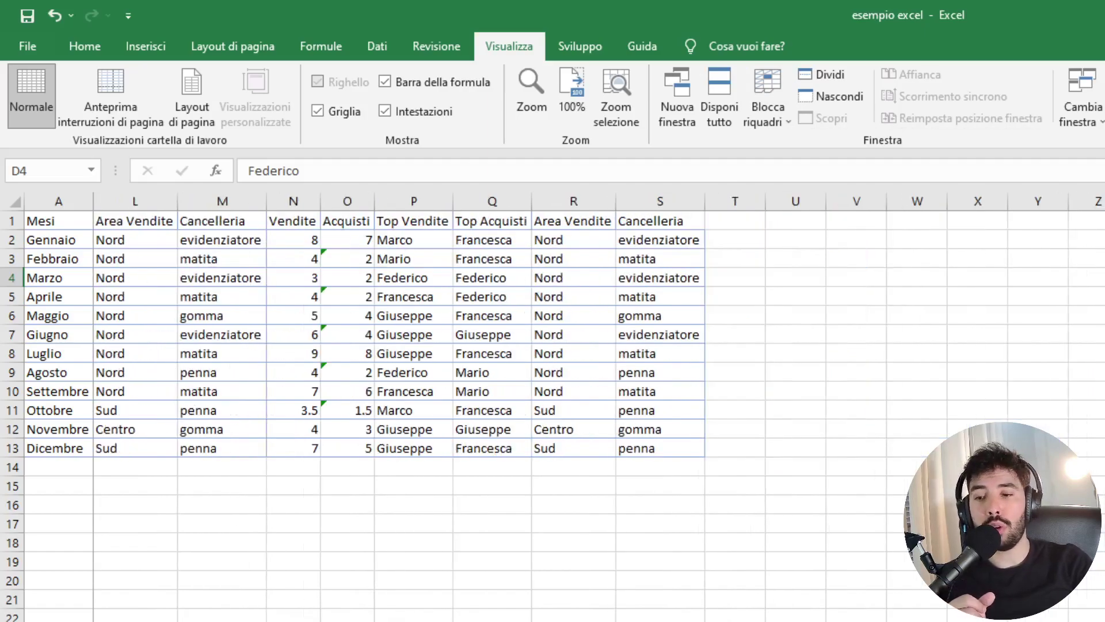
{"action": "scroll", "coordinate": [598, 403], "scroll_direction": "left", "scroll_amount": 1}
{"action": "scroll", "coordinate": [599, 403], "scroll_direction": "left", "scroll_amount": 9}
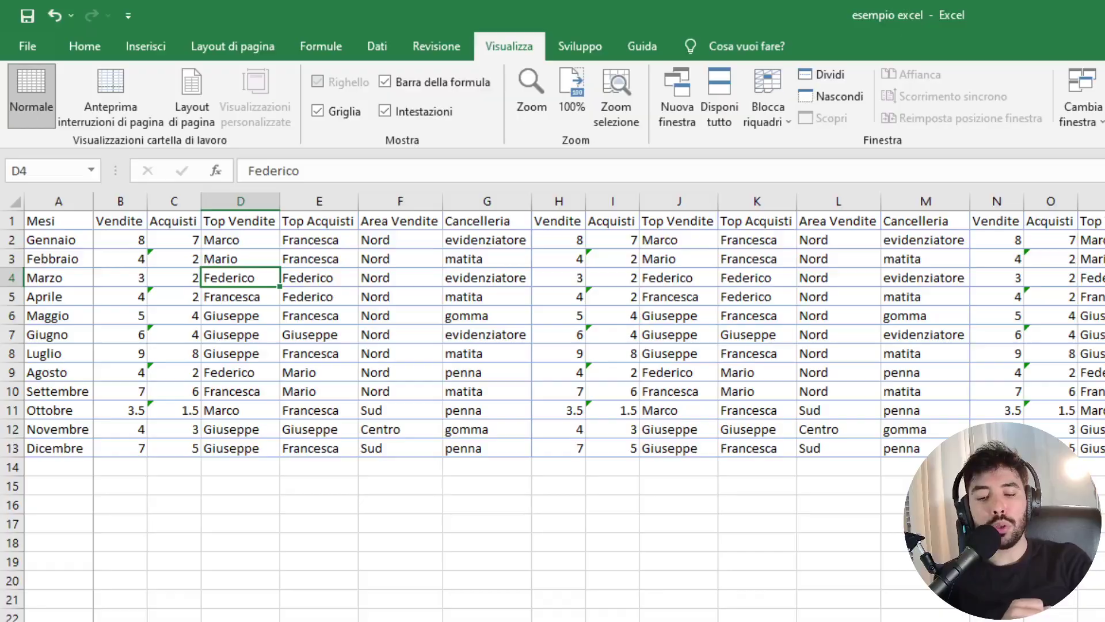